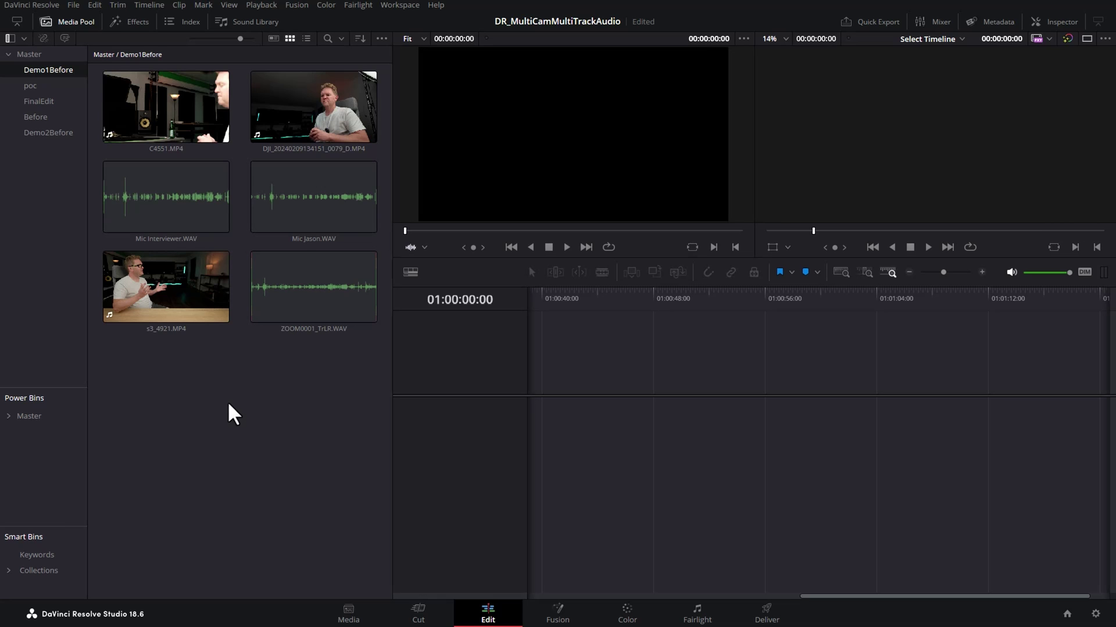
Step: Build the Demo1Multi multicam clip from all six bin clips, synced by Sound, angles named by Clip Name
drag(371, 376, 141, 94)
right_click(150, 92)
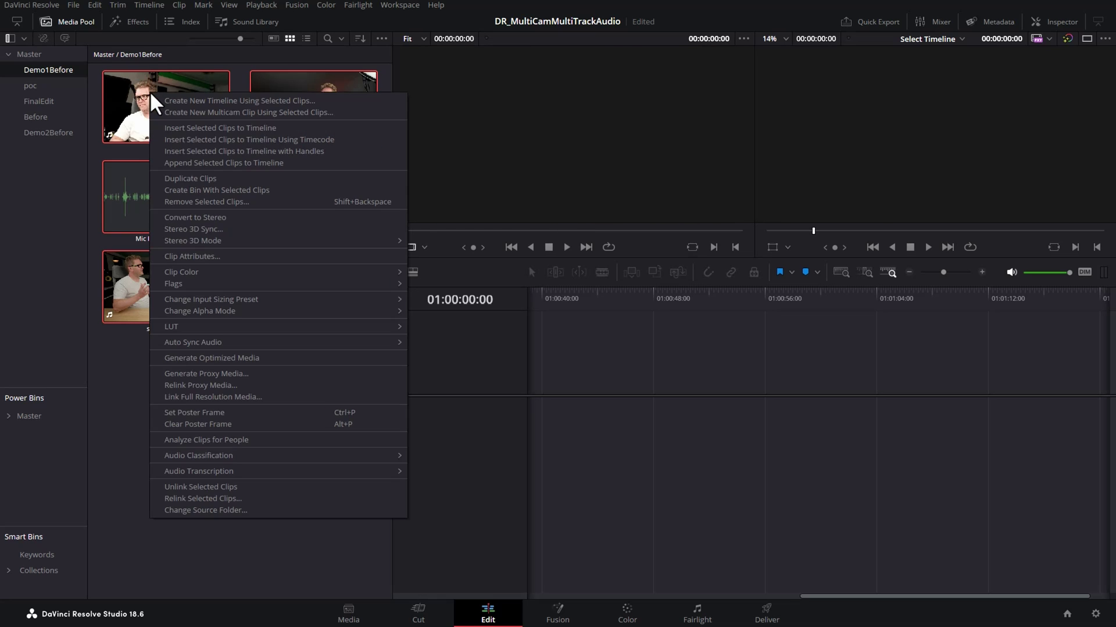
click(217, 112)
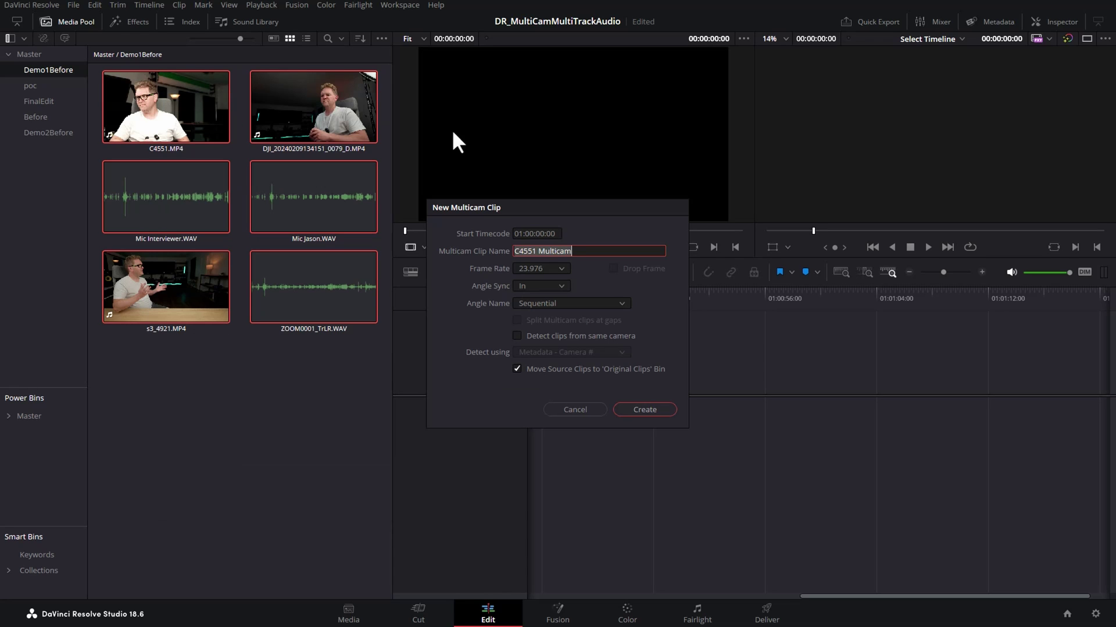
text(Demo1Multi)
click(560, 282)
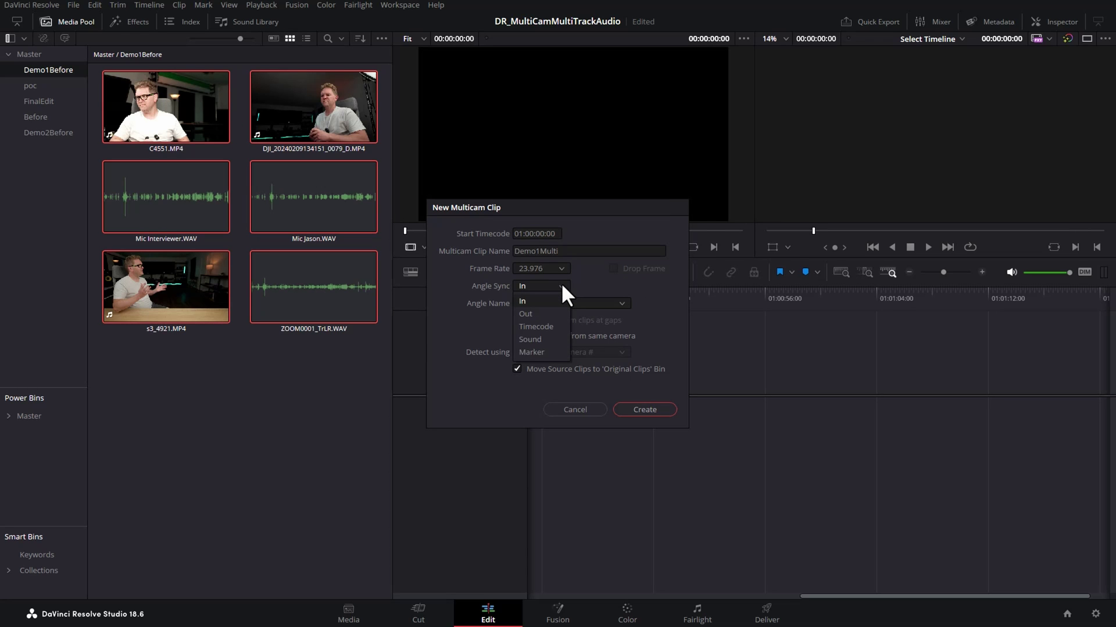
click(552, 339)
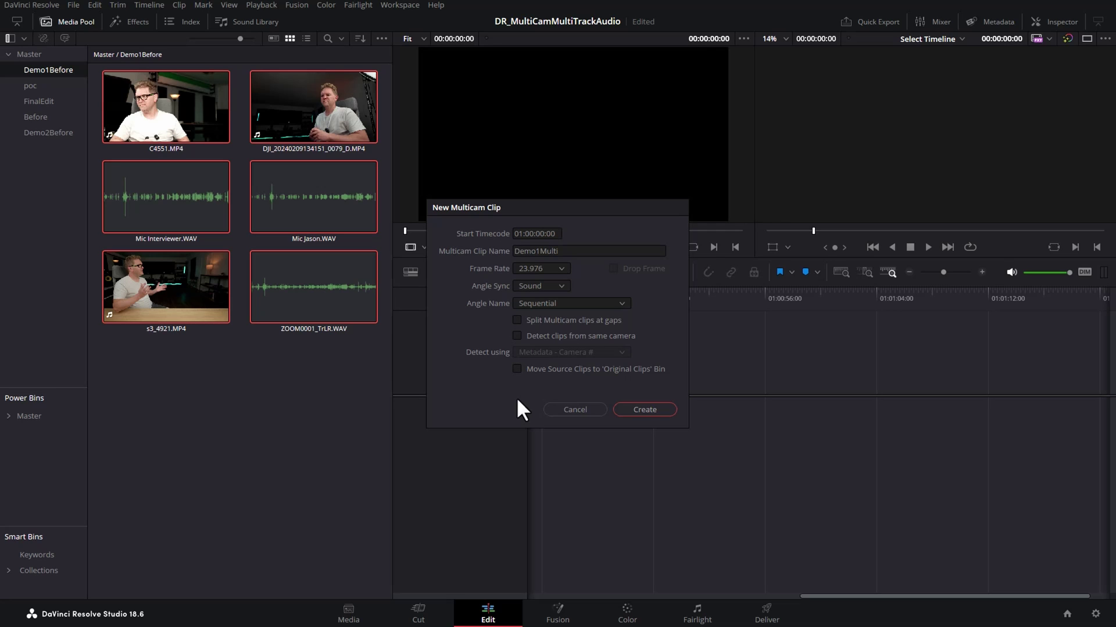
click(614, 303)
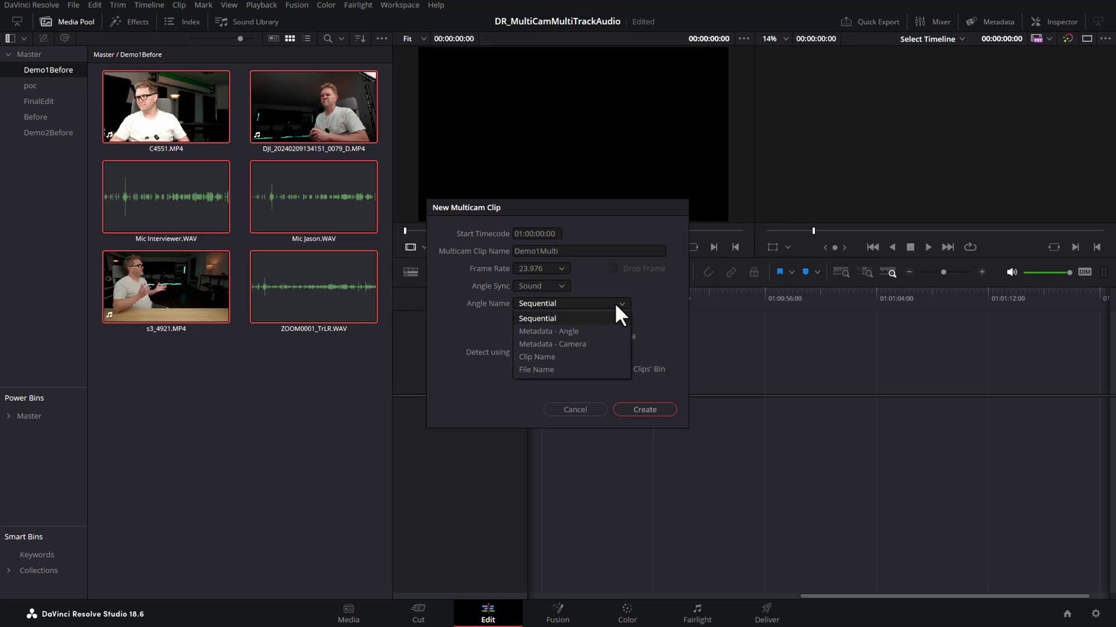
click(589, 356)
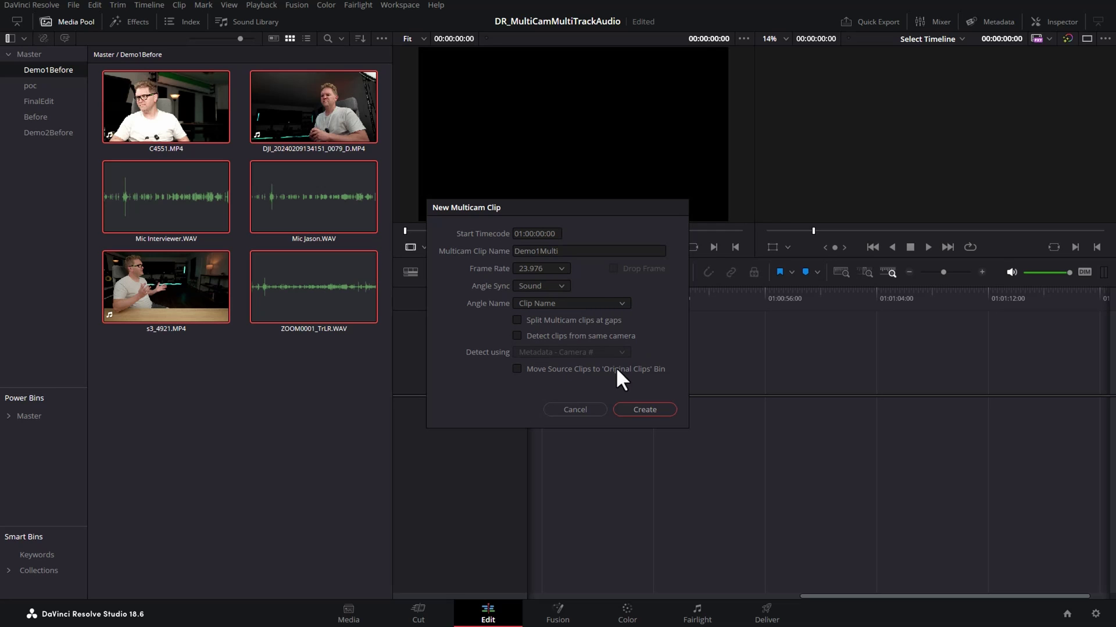
click(643, 410)
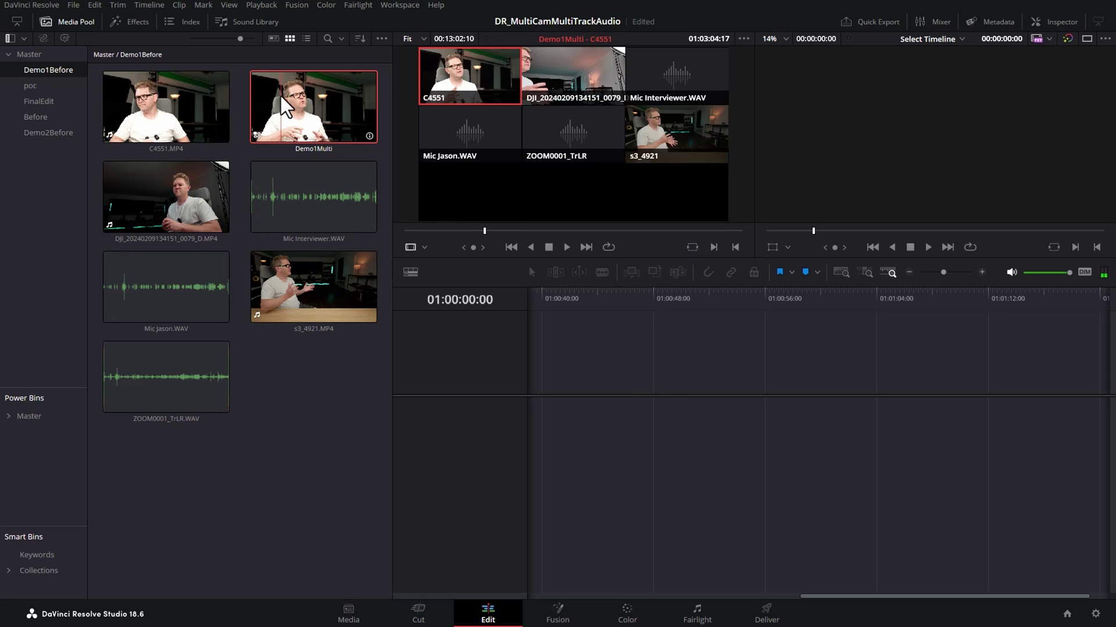
Step: Open Demo1Multi in the timeline, hide the Media Pool and zoom to fit all clips
right_click(314, 98)
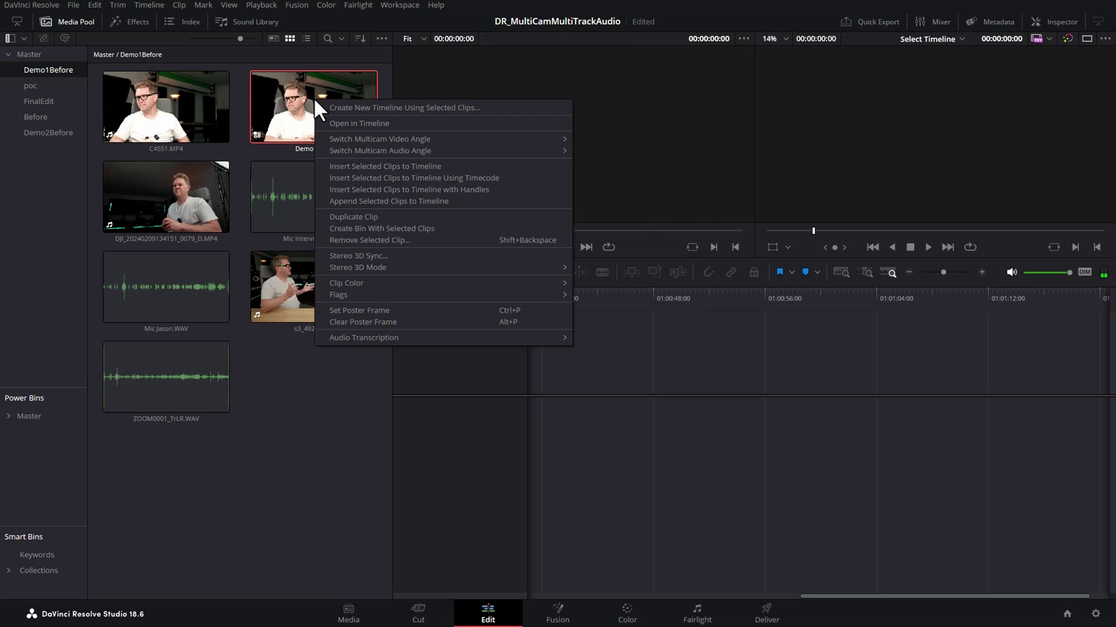
click(420, 122)
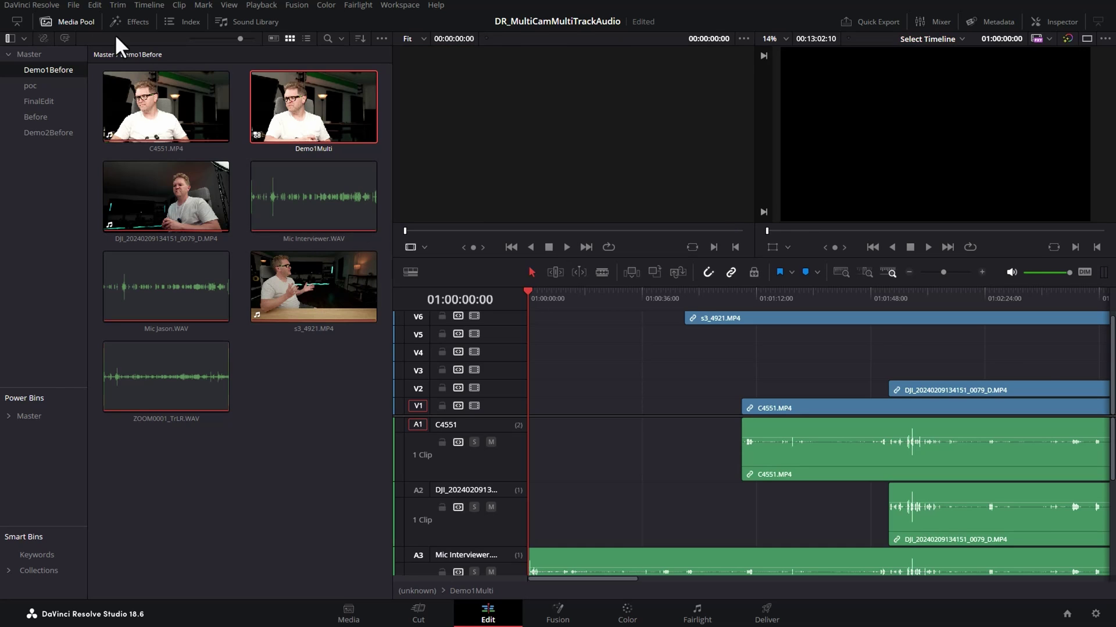
click(71, 20)
key(shift+z)
Step: Inspect the camera clips and the Mic Interviewer, Mic Jason and ZOOM0001_TrLR audio clips
drag(163, 319, 366, 406)
drag(335, 293, 552, 292)
scroll(193, 401, down, 5)
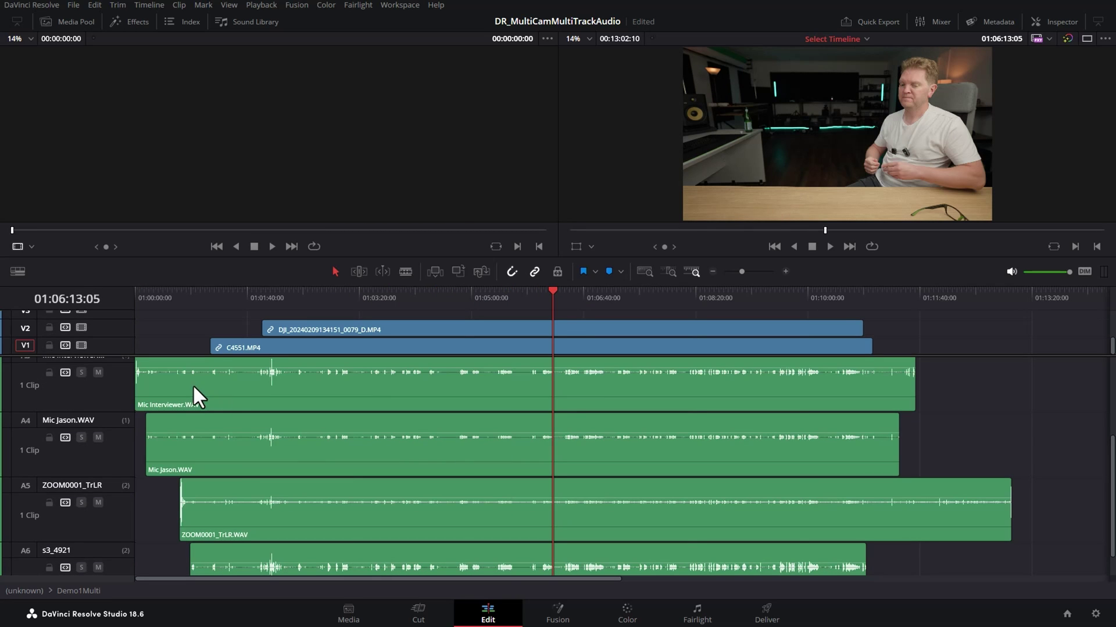
click(188, 384)
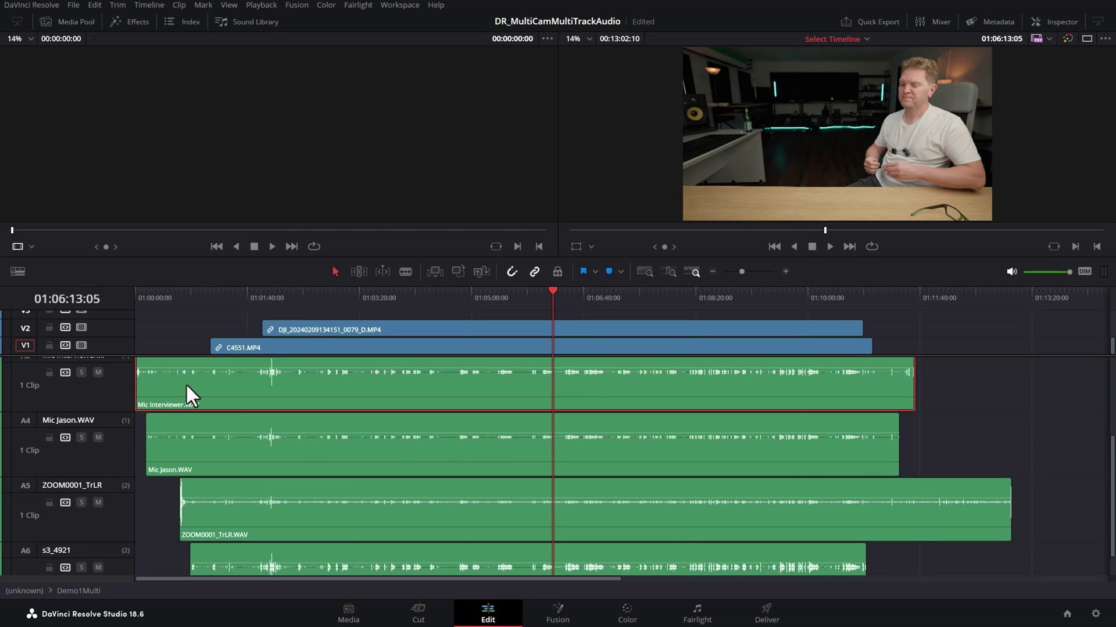
click(250, 463)
click(323, 526)
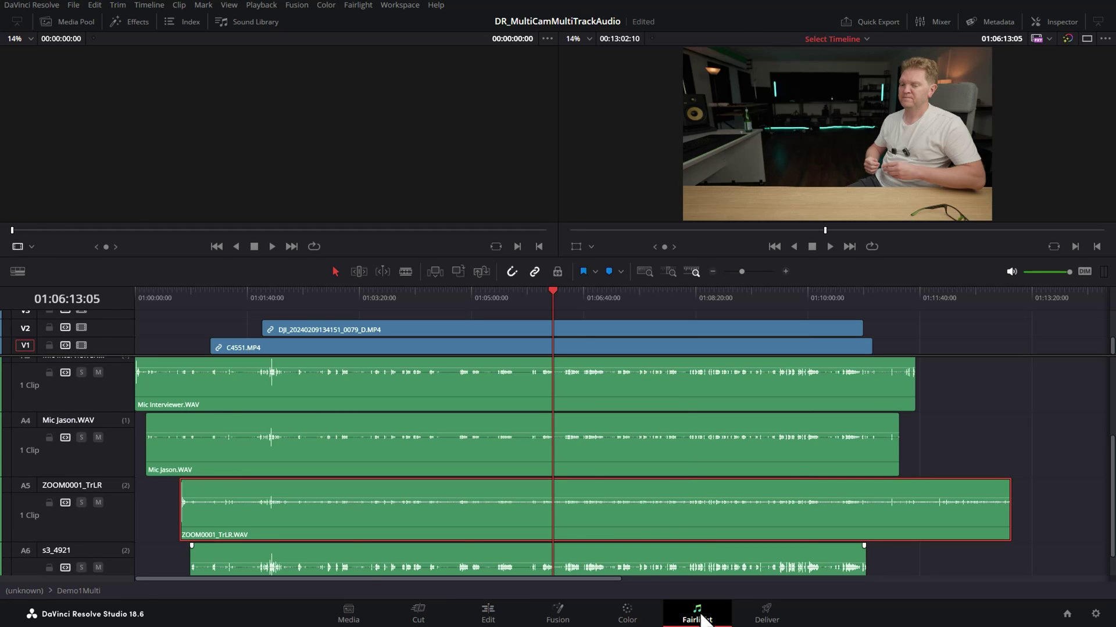
click(699, 617)
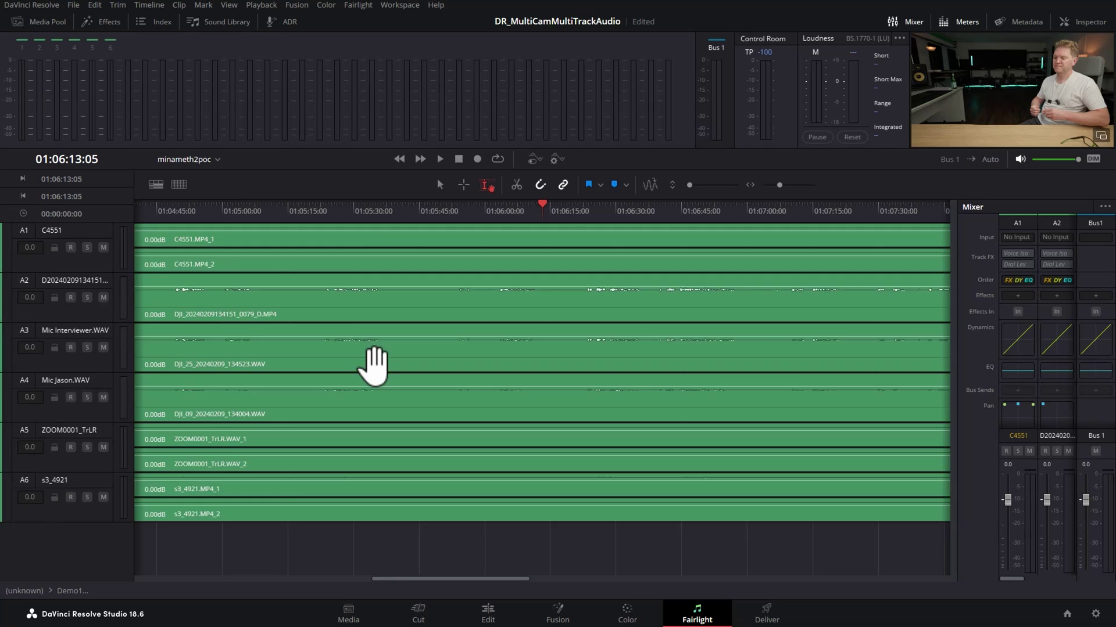
scroll(372, 365, up, 2)
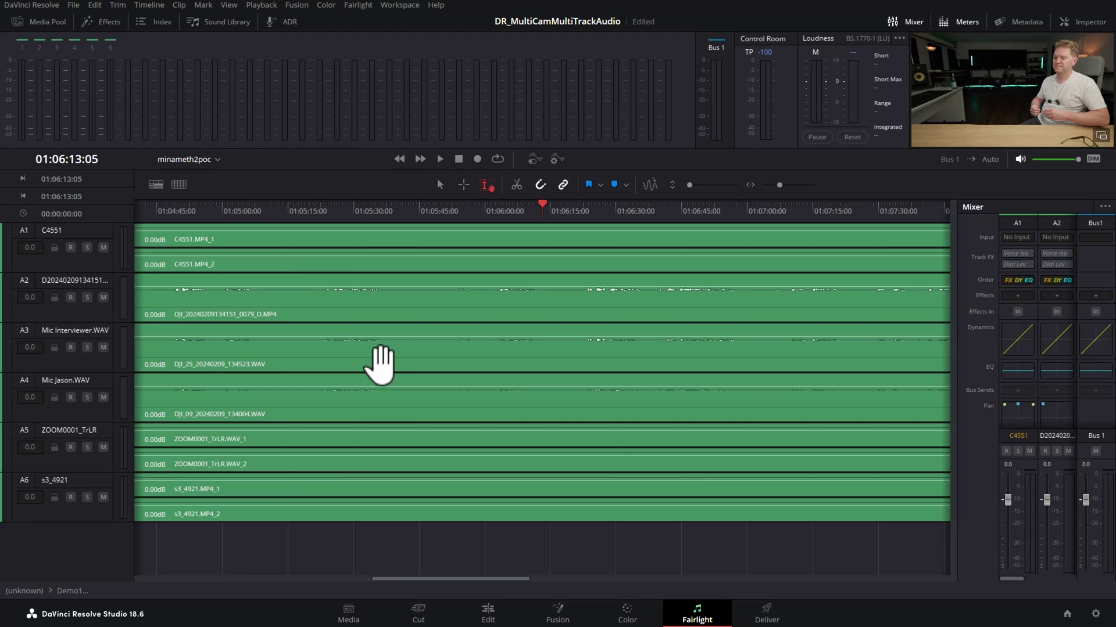
click(491, 615)
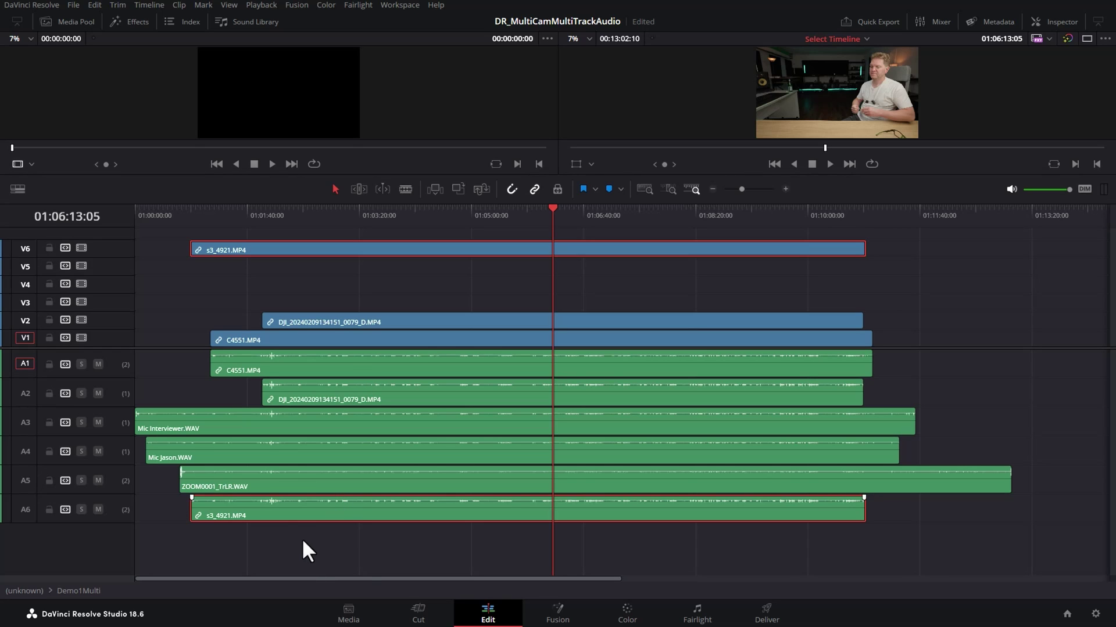
Step: Disable the camera audio clips s3_4921.MP4 on A6, C4551.MP4 on A1 and DJI on A2
click(306, 544)
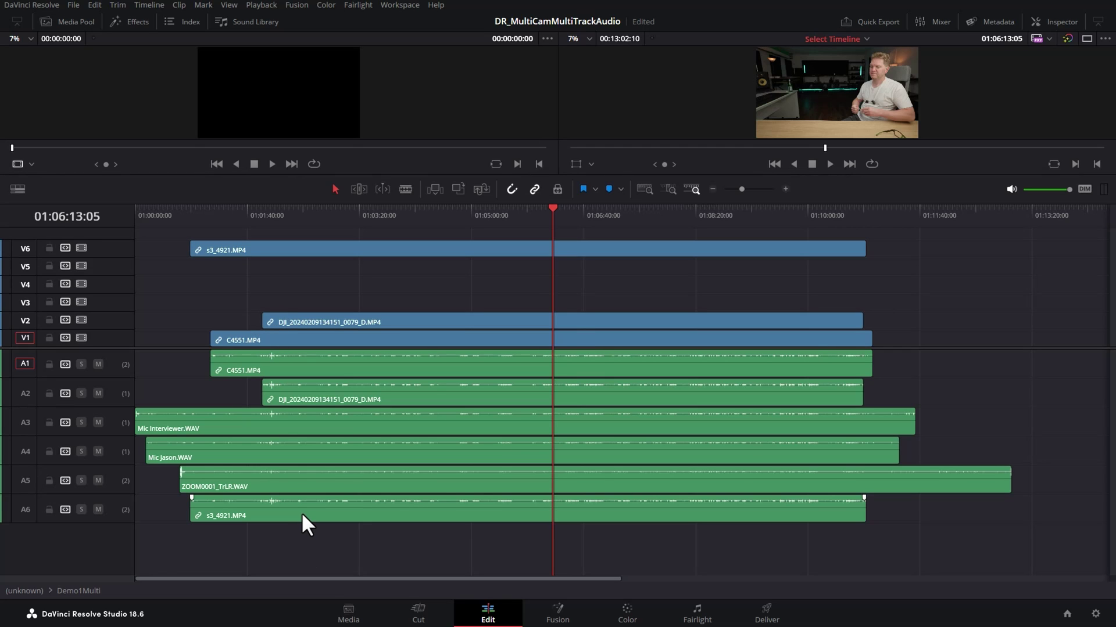
alt+click(302, 514)
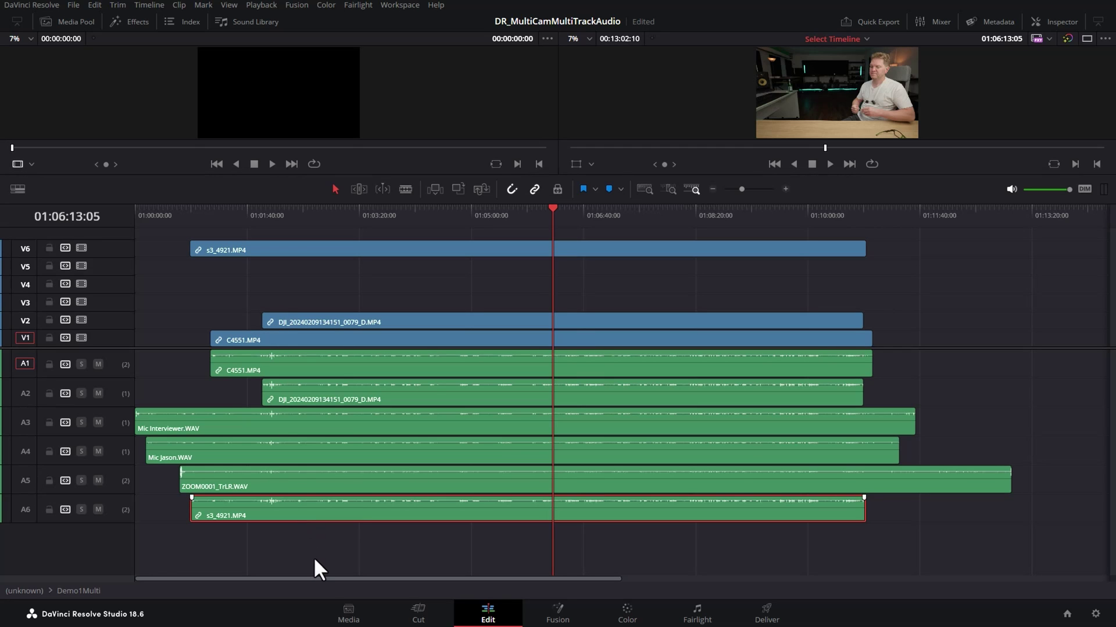
key(d)
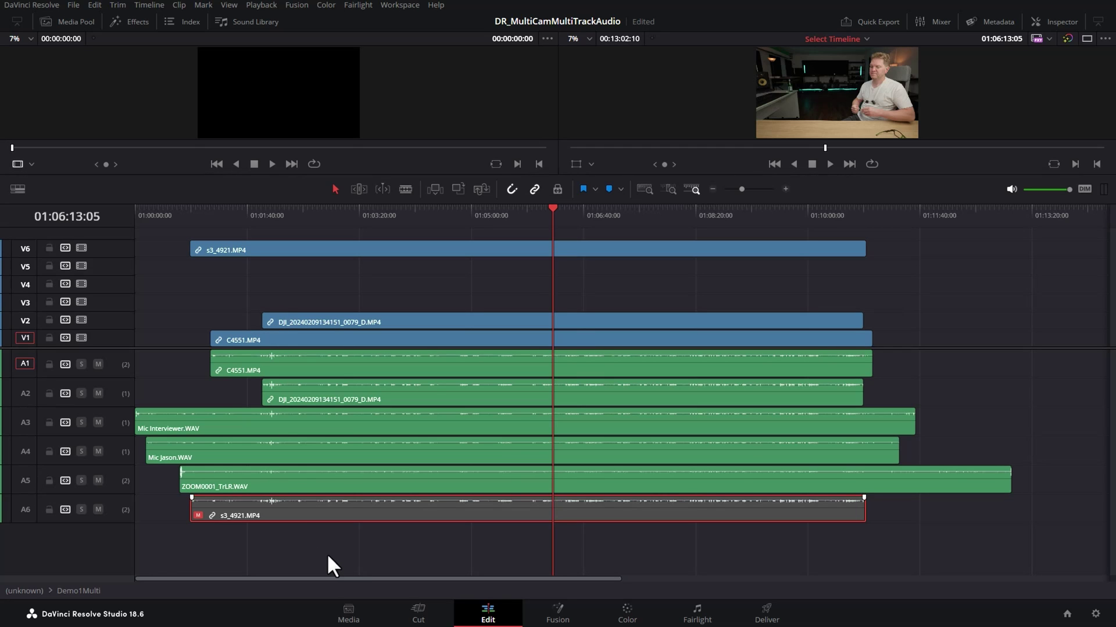
alt+click(263, 366)
key(d)
alt+click(311, 396)
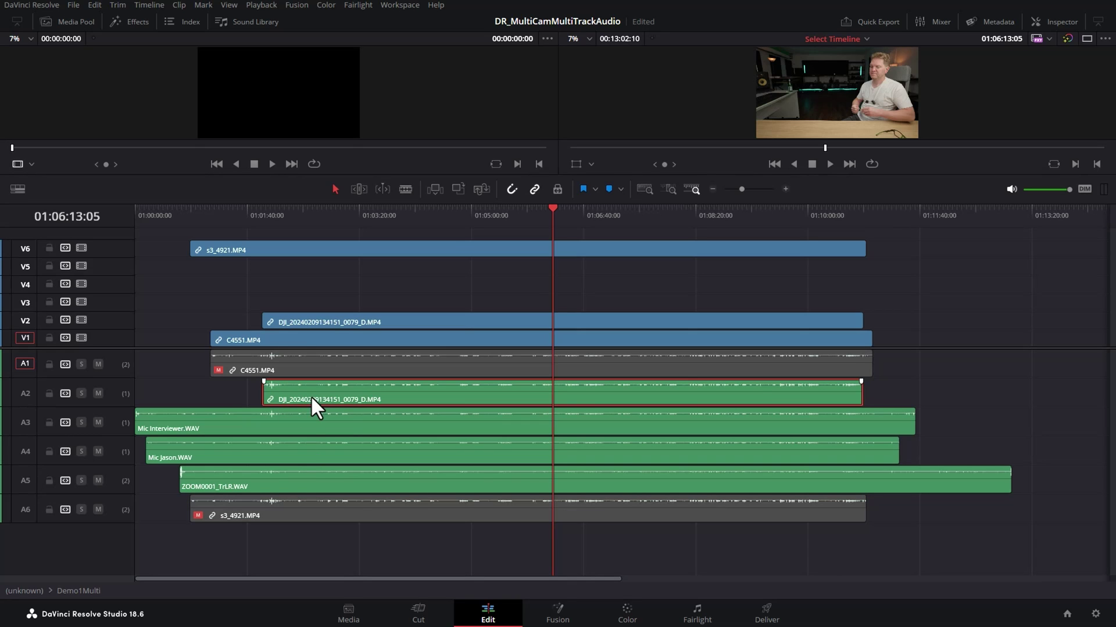
key(d)
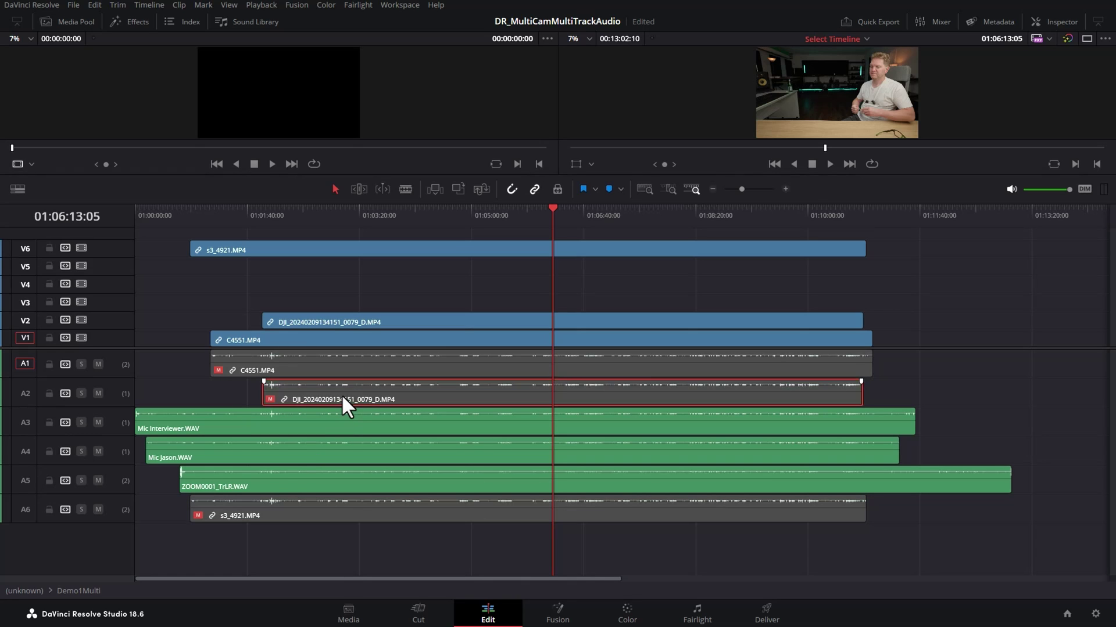
Step: Put the playhead at 01:02:58:07 and select the C4551 clips plus the A3–A5 audio clips
click(335, 211)
key(shift+v)
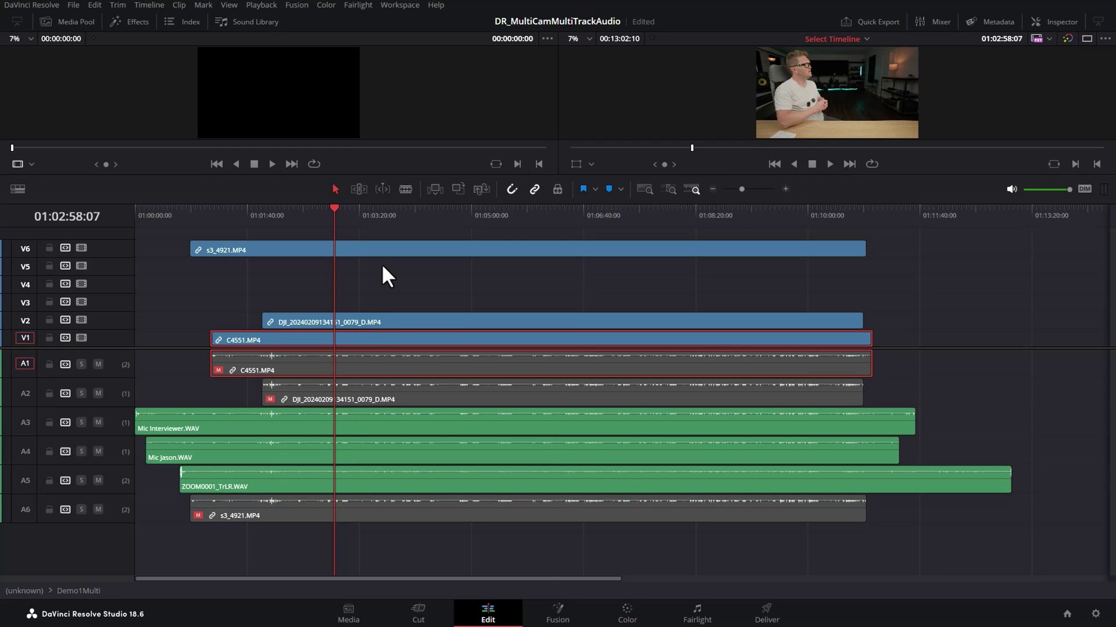
drag(1036, 418, 736, 480)
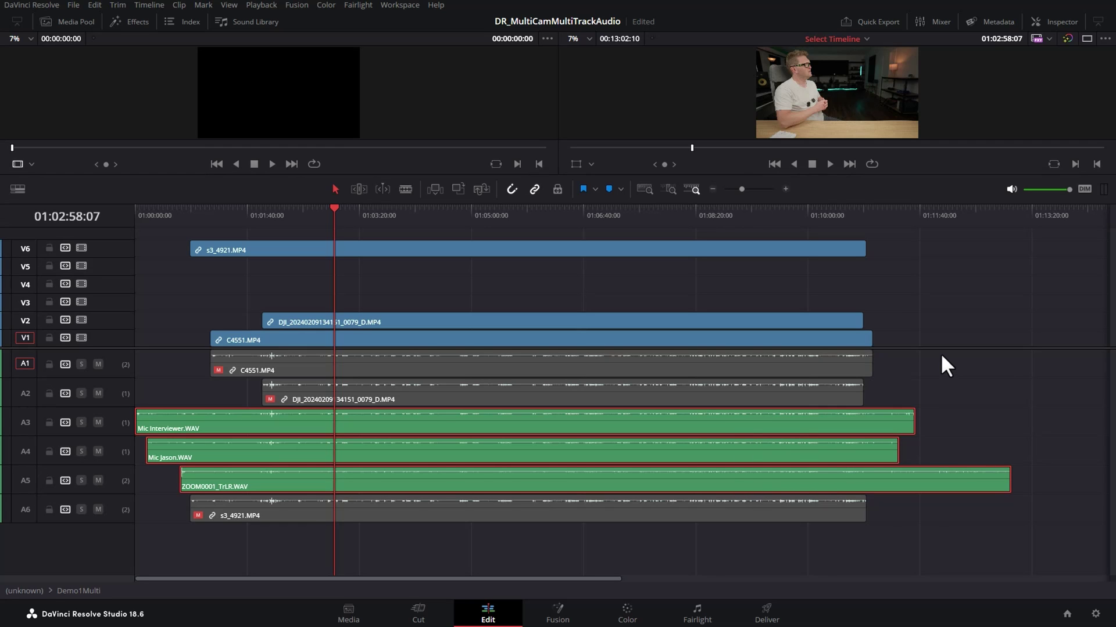
click(697, 616)
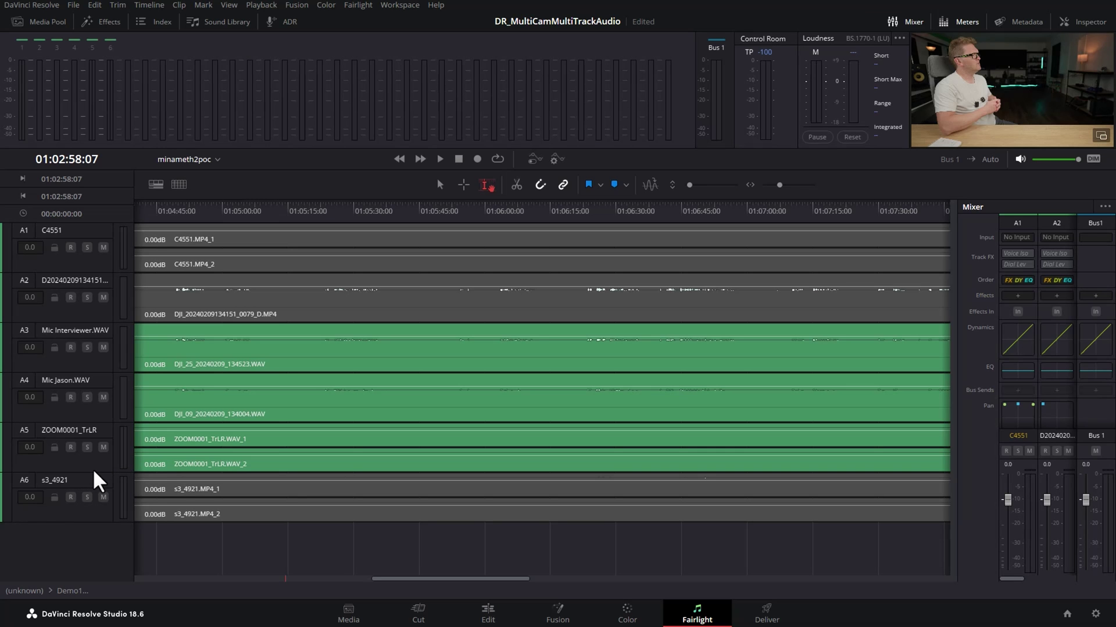
Step: Enlarge the A5 ambience track, undo a trial clip-gain change, and widen the mixer to six tracks
drag(94, 473, 94, 527)
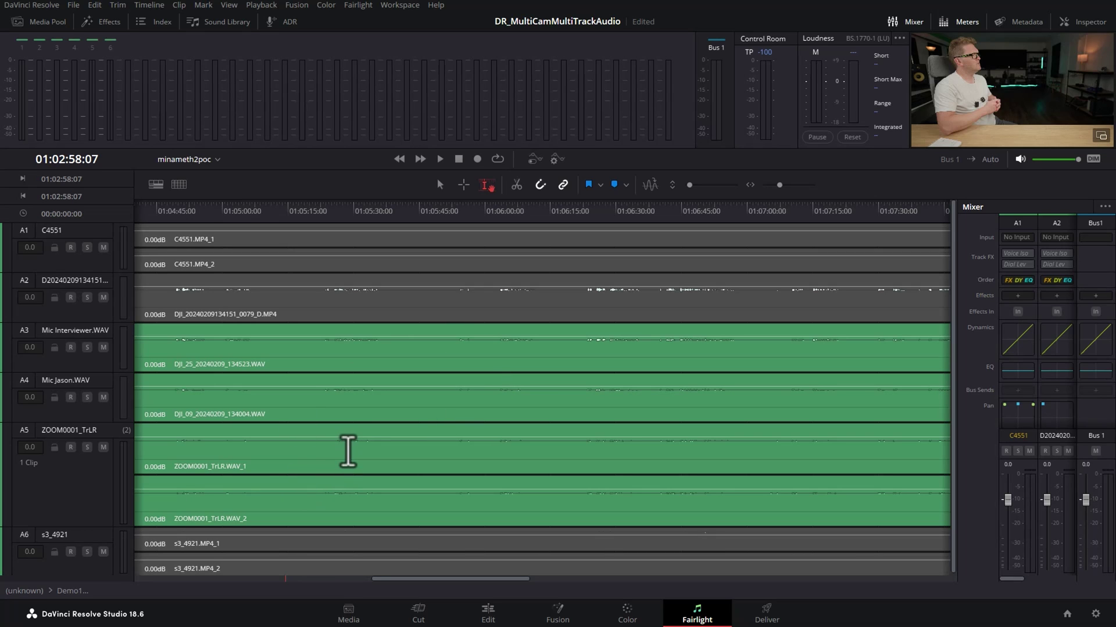
drag(336, 437, 345, 447)
key(ctrl+z)
drag(958, 451, 799, 451)
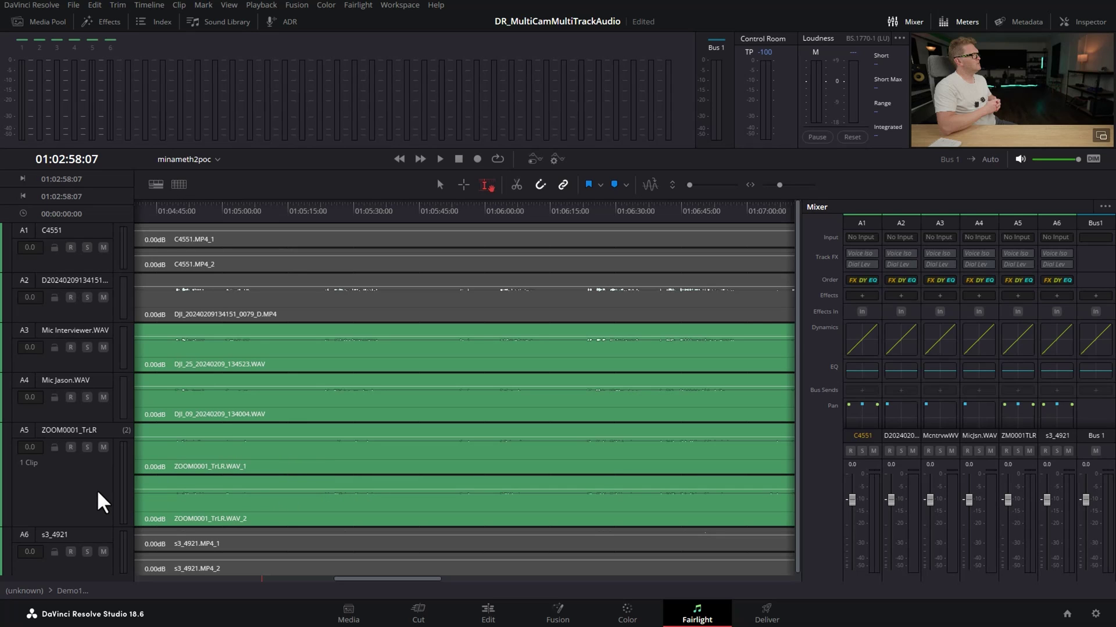
Step: Solo A5 during playback, set its fader to -12, then stop playback and unsolo it
click(87, 447)
key(space)
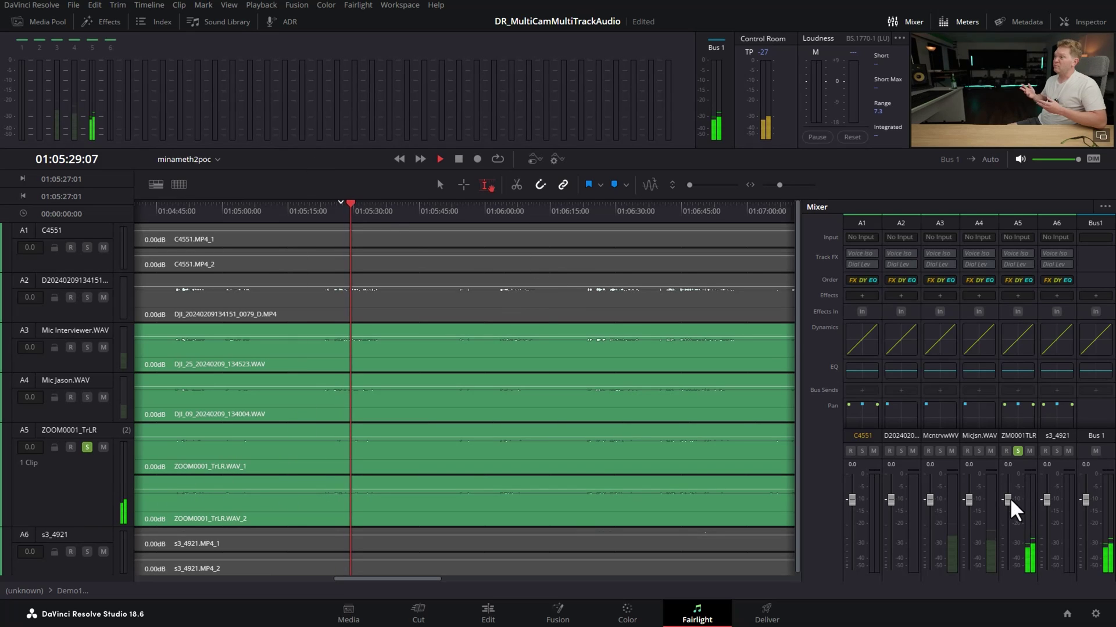
drag(1009, 498, 1011, 524)
key(space)
click(1017, 451)
click(82, 329)
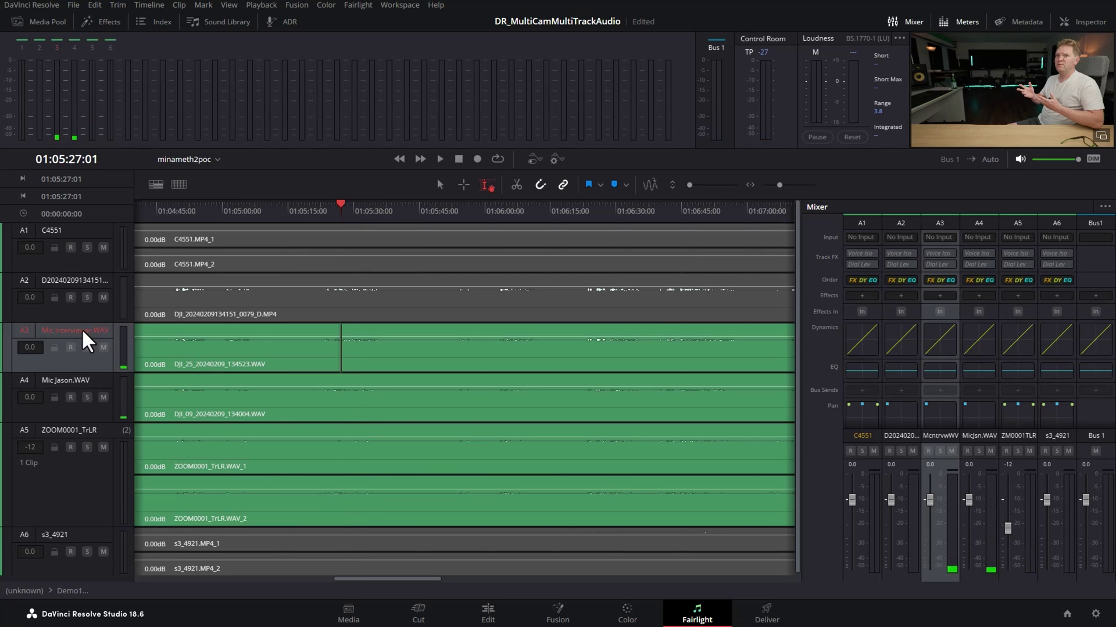
Step: Unsolo the Mic Interviewer track, change its channel type, and check the Mic Jason track options
click(940, 451)
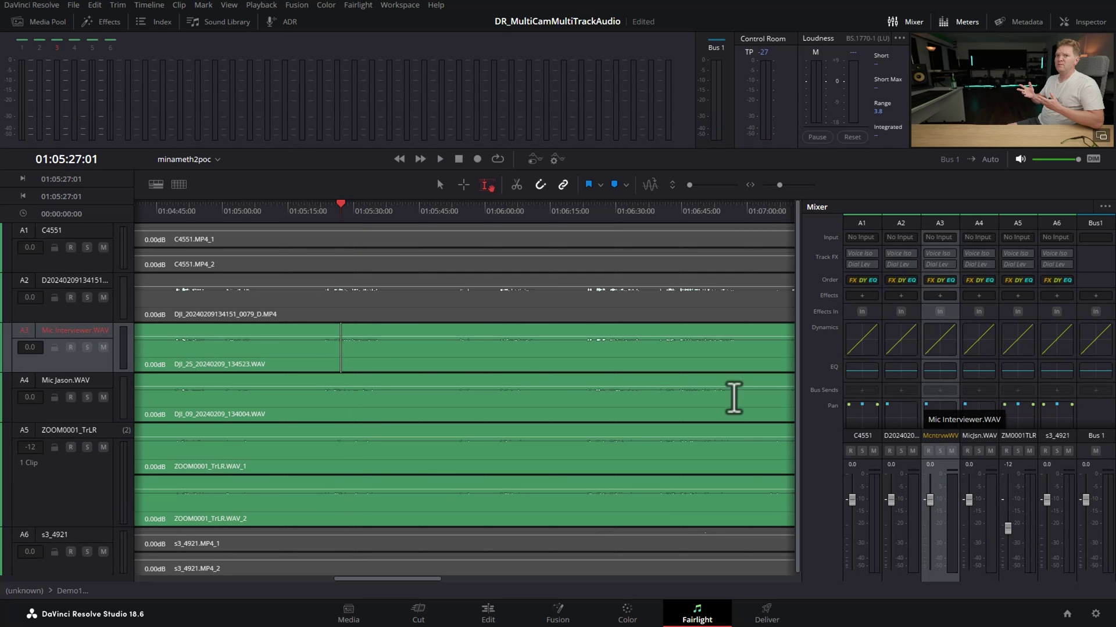
right_click(97, 336)
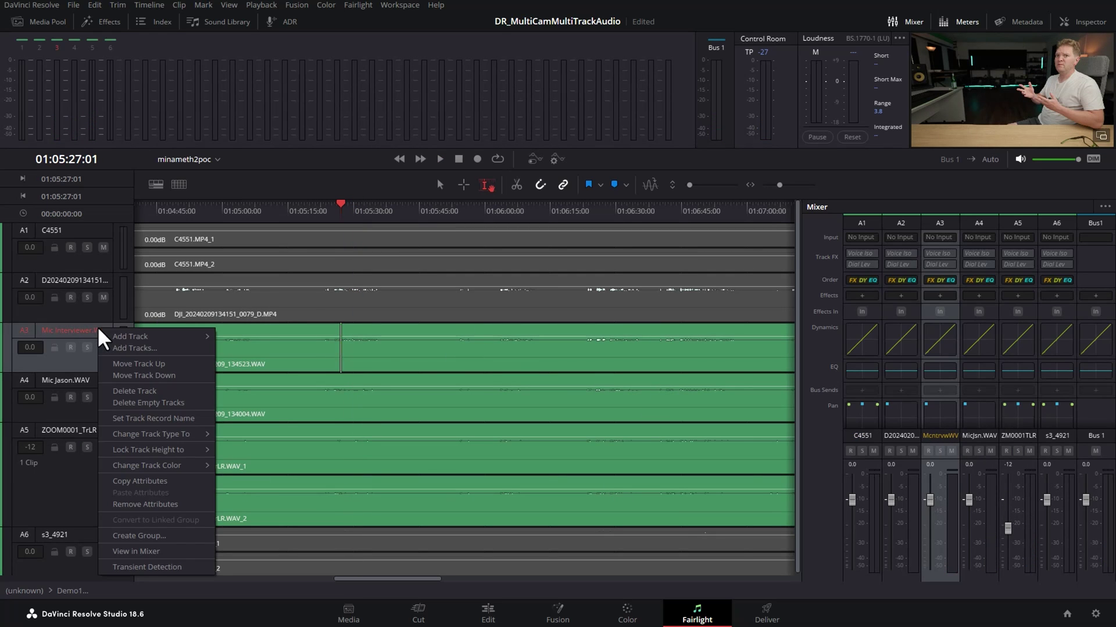
mouse_move(203, 435)
click(249, 431)
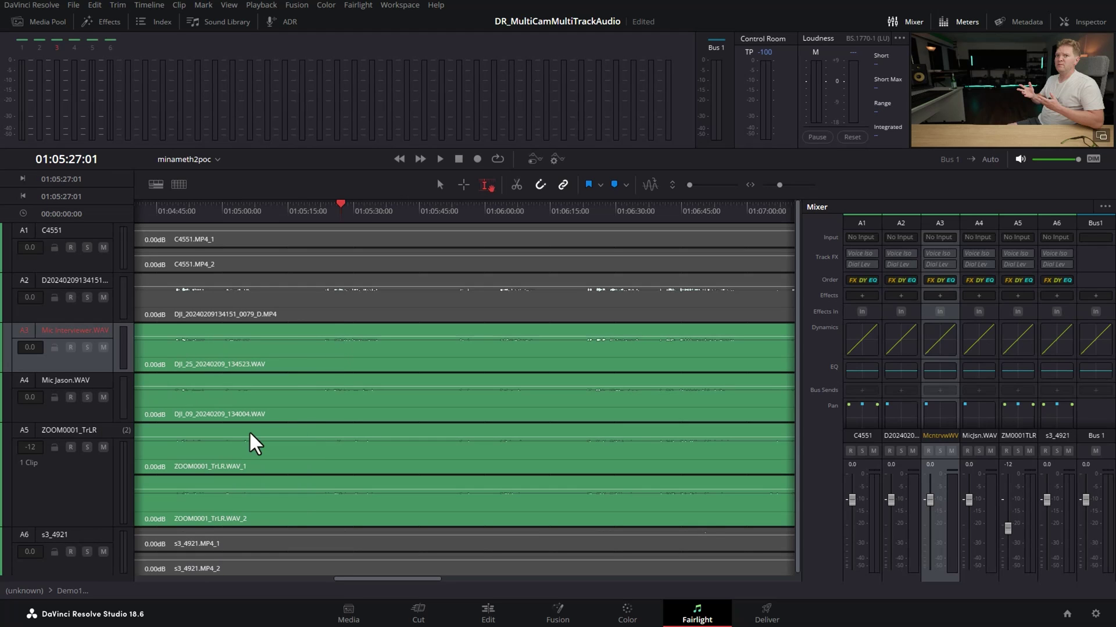
click(61, 377)
right_click(61, 378)
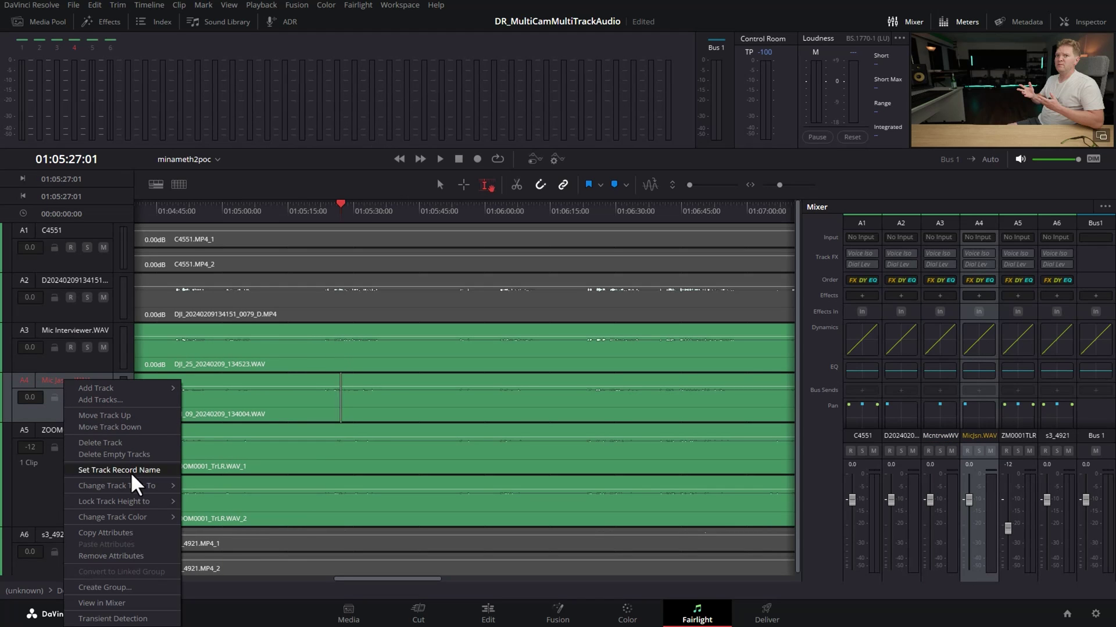
click(266, 526)
Step: Change the ZOOM0001_TrLR ambience track type to Stereo
click(76, 428)
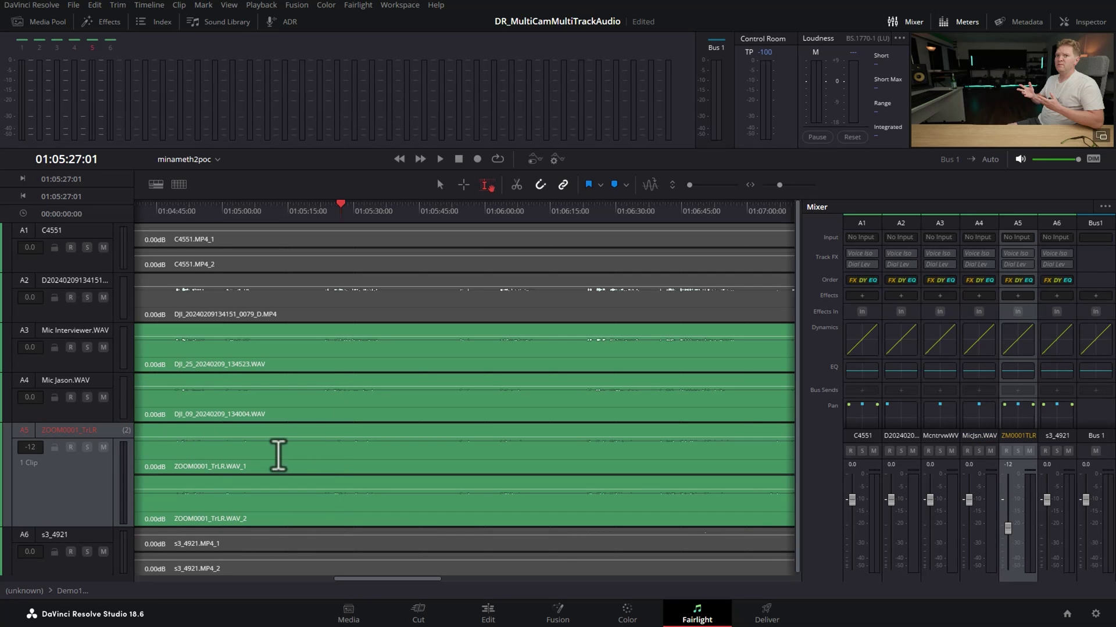
right_click(88, 431)
mouse_move(143, 307)
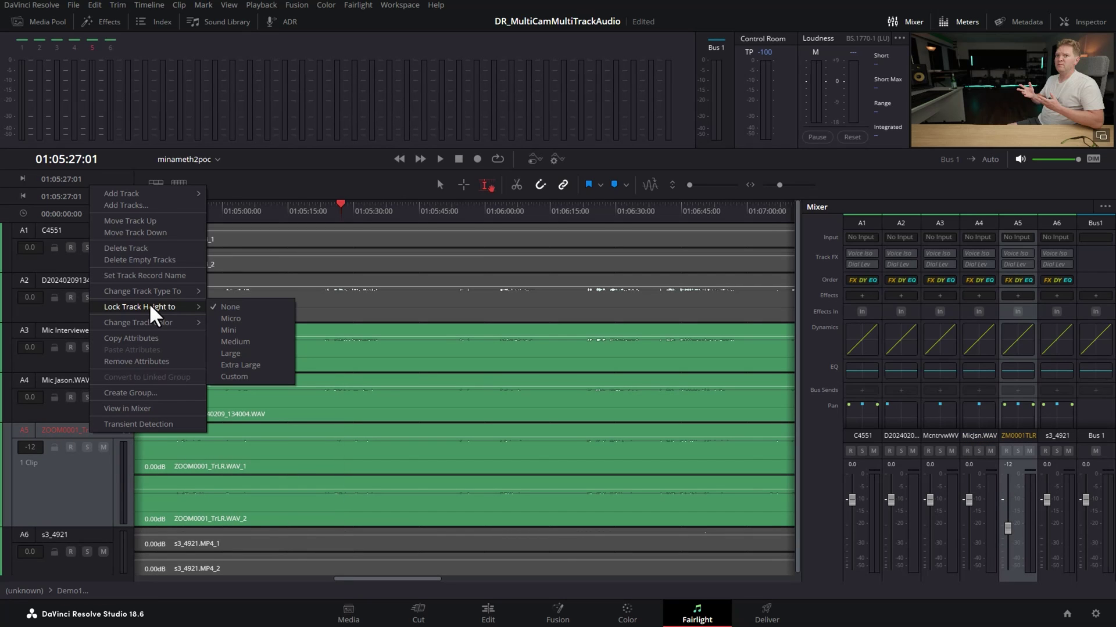
click(232, 302)
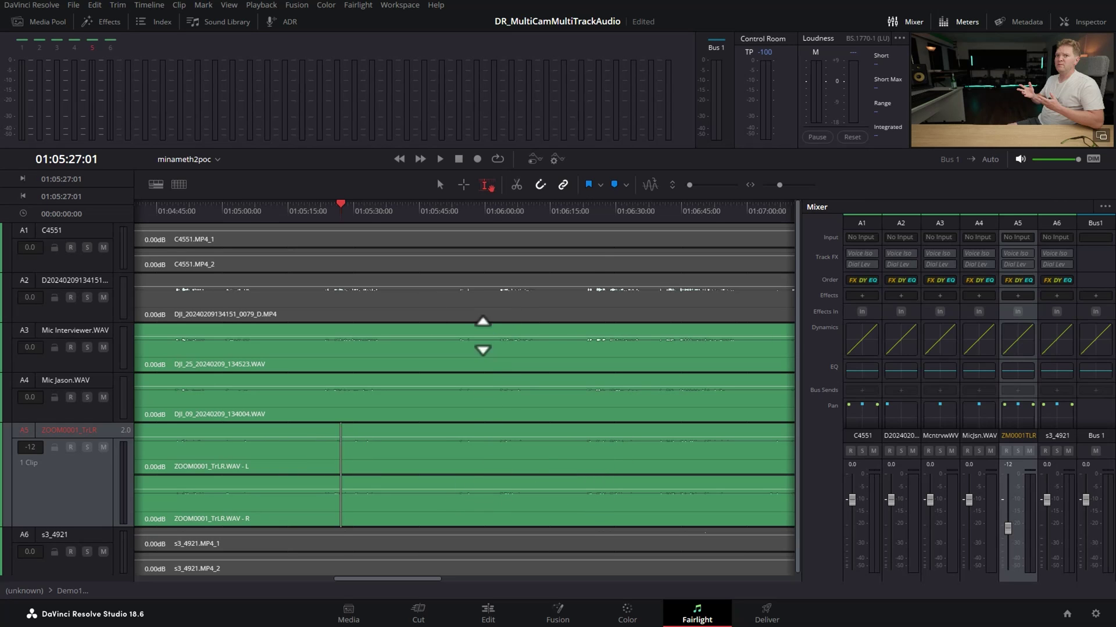
click(88, 332)
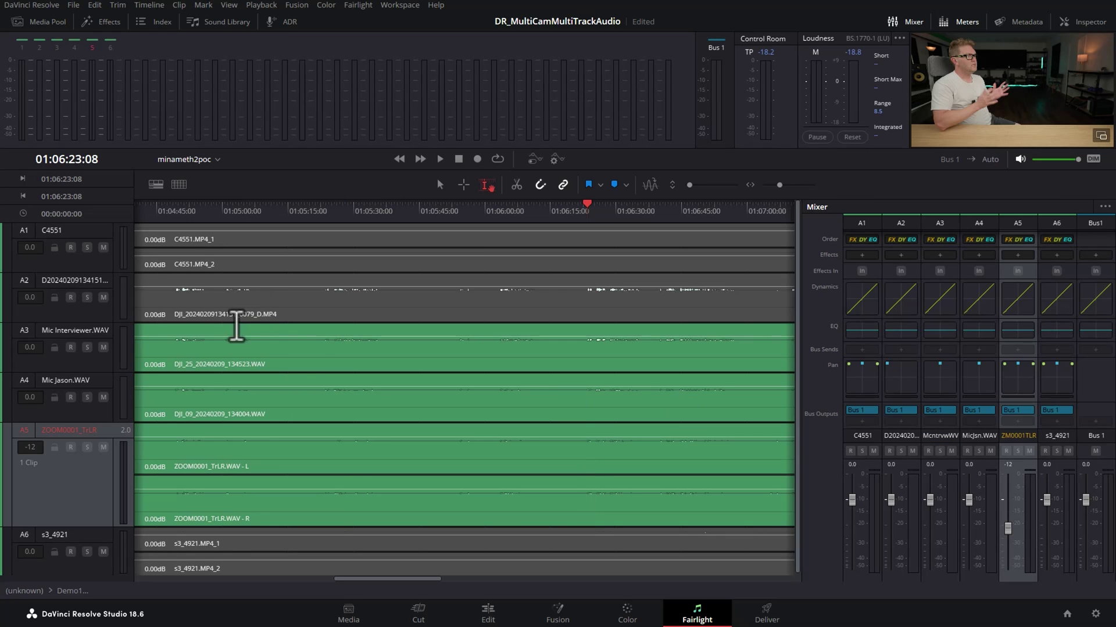
Step: Raise the Mic Interviewer clip gain to 18.00 dB and the Mic Jason clip gain to 21.60 dB
click(81, 337)
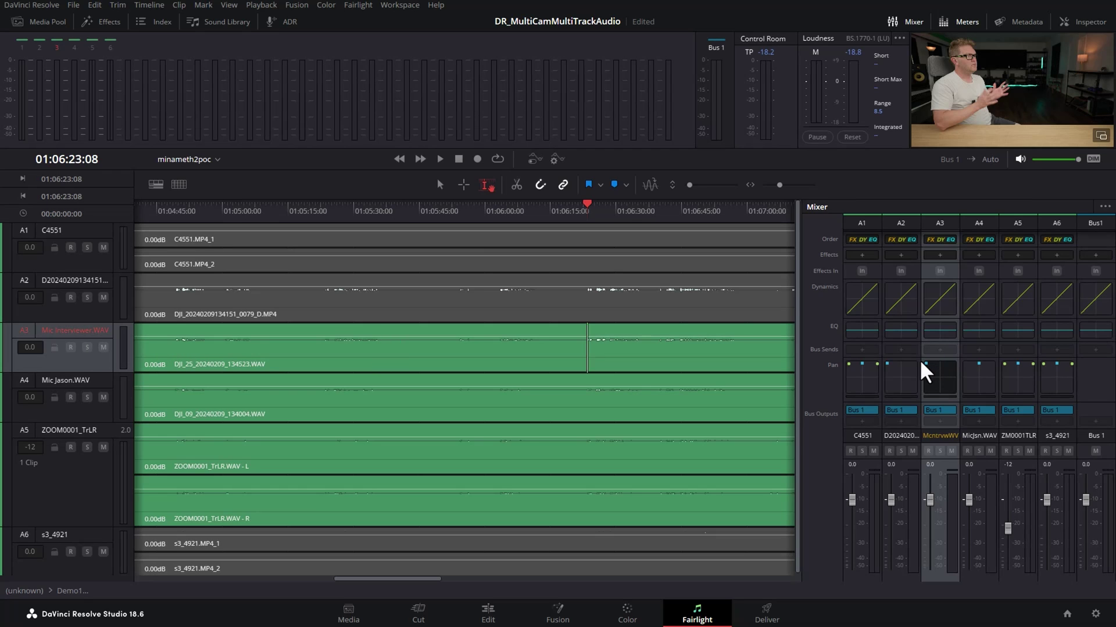
click(65, 392)
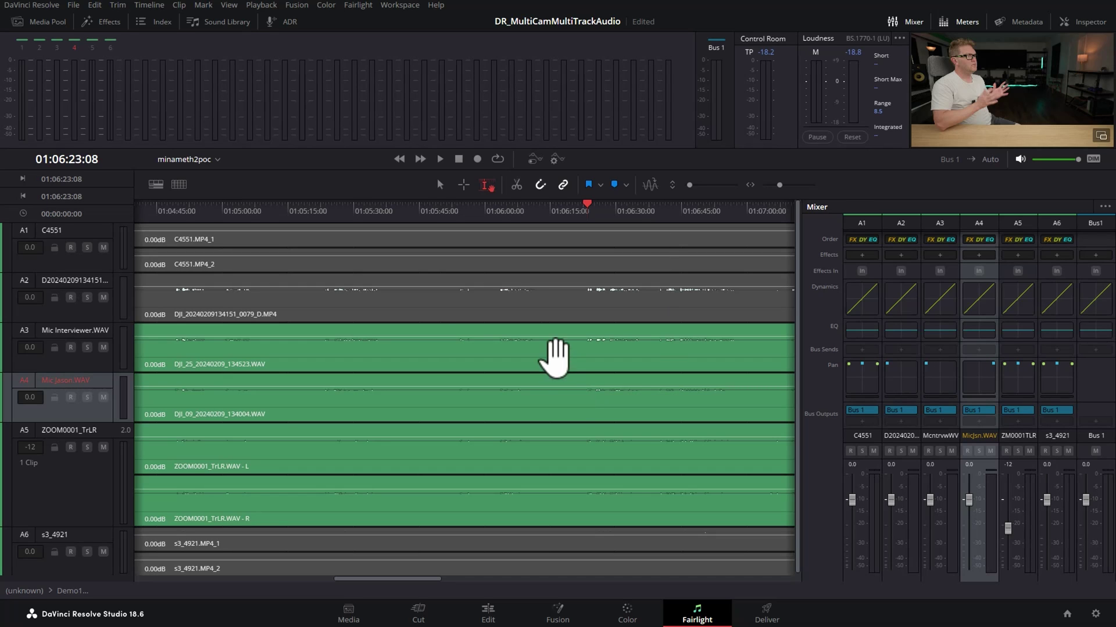
drag(531, 340, 535, 329)
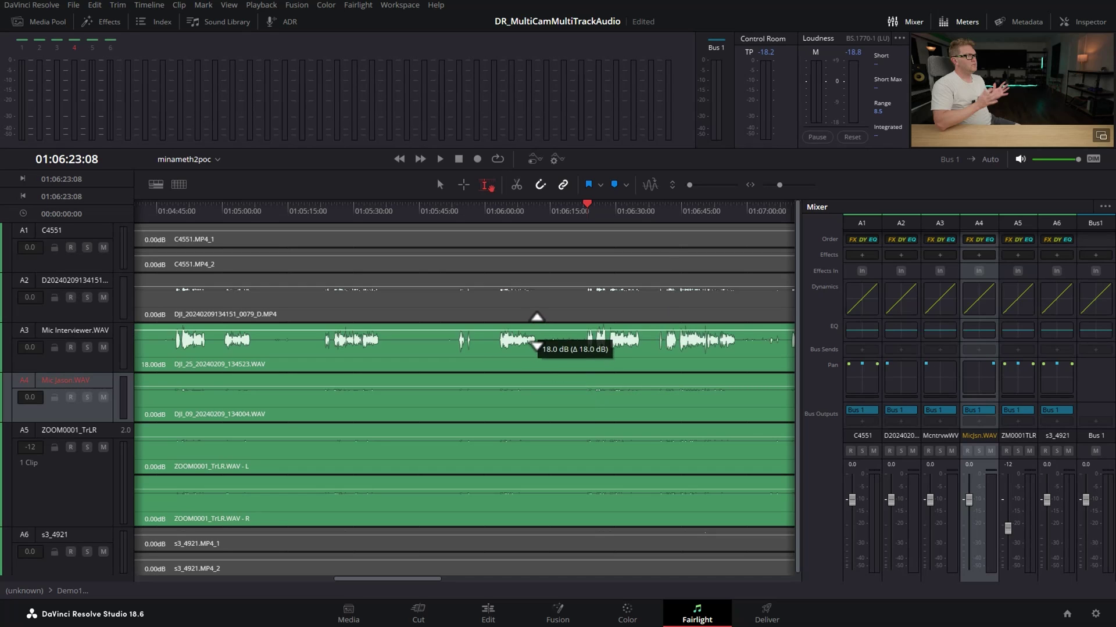
drag(540, 379, 546, 379)
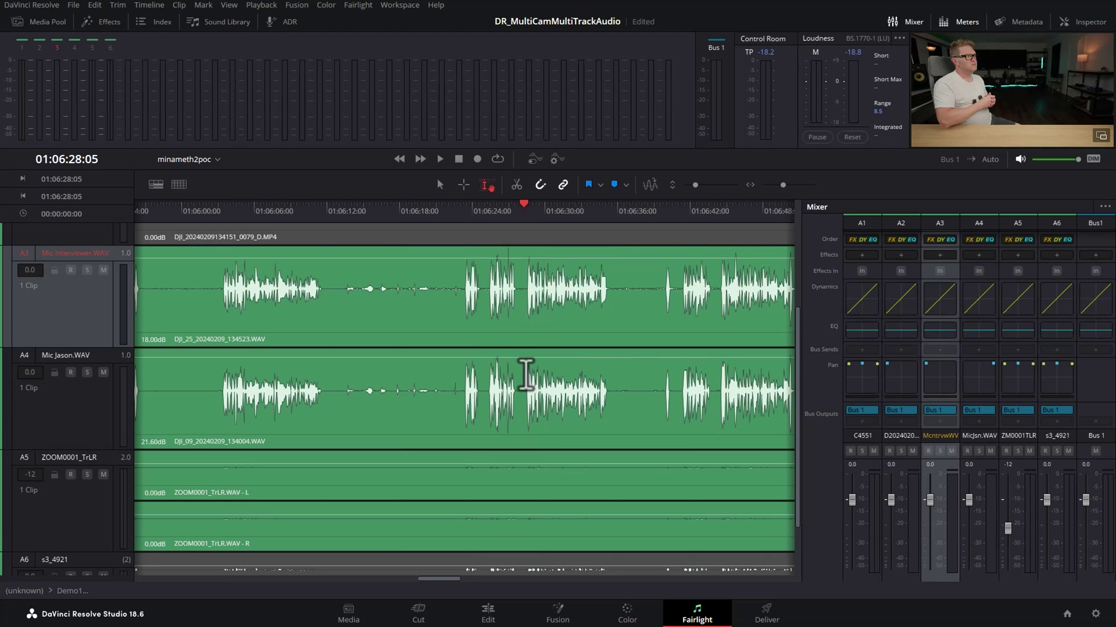
Step: Range-select a seven-second Mic Jason section and dip it about 12.8 dB, mark a Mic Interviewer section, then zoom to fit
drag(524, 373, 609, 375)
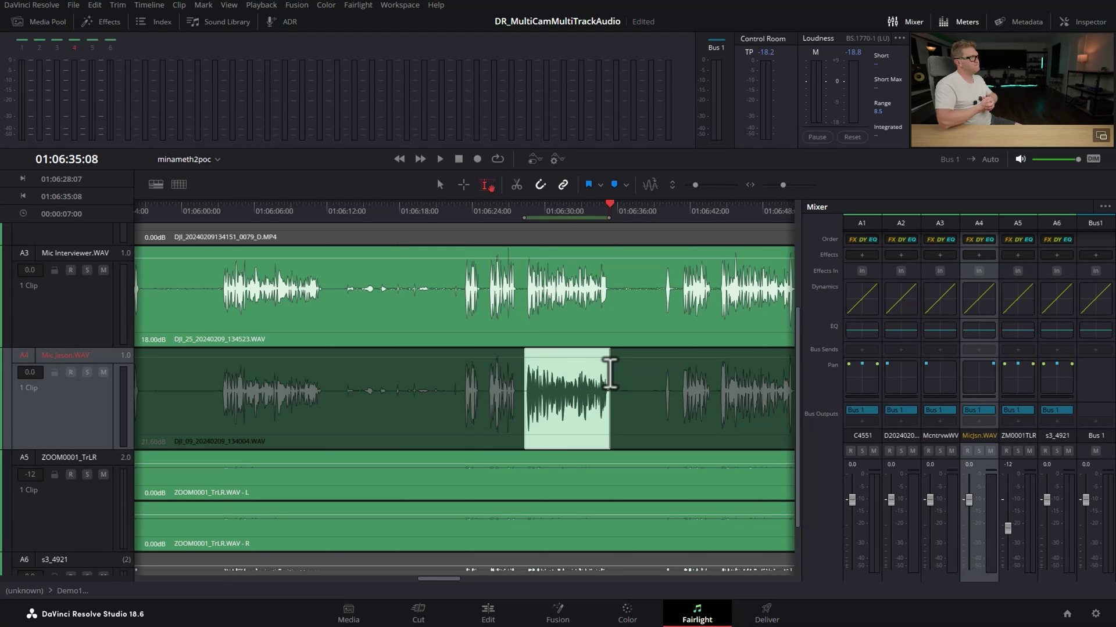
key(shift+i)
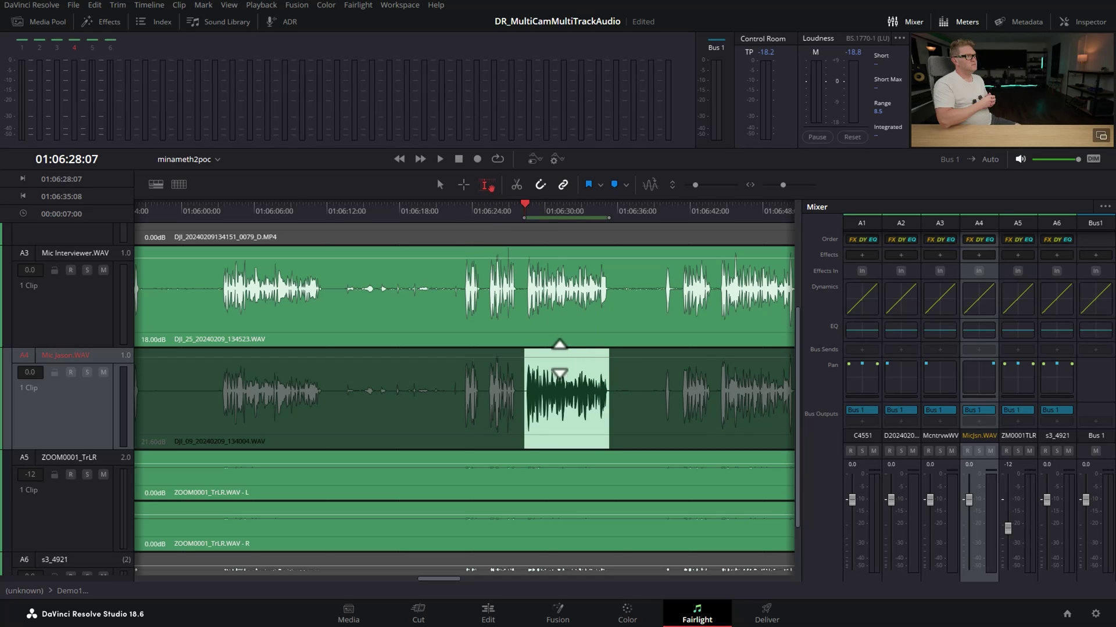
drag(560, 353, 564, 388)
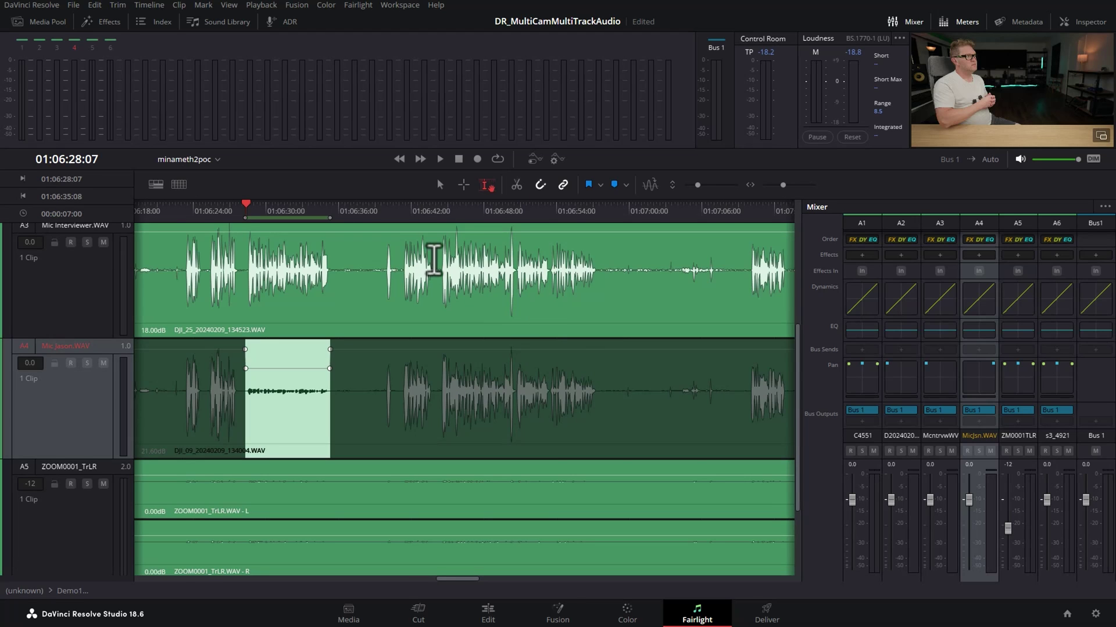
drag(441, 256, 493, 263)
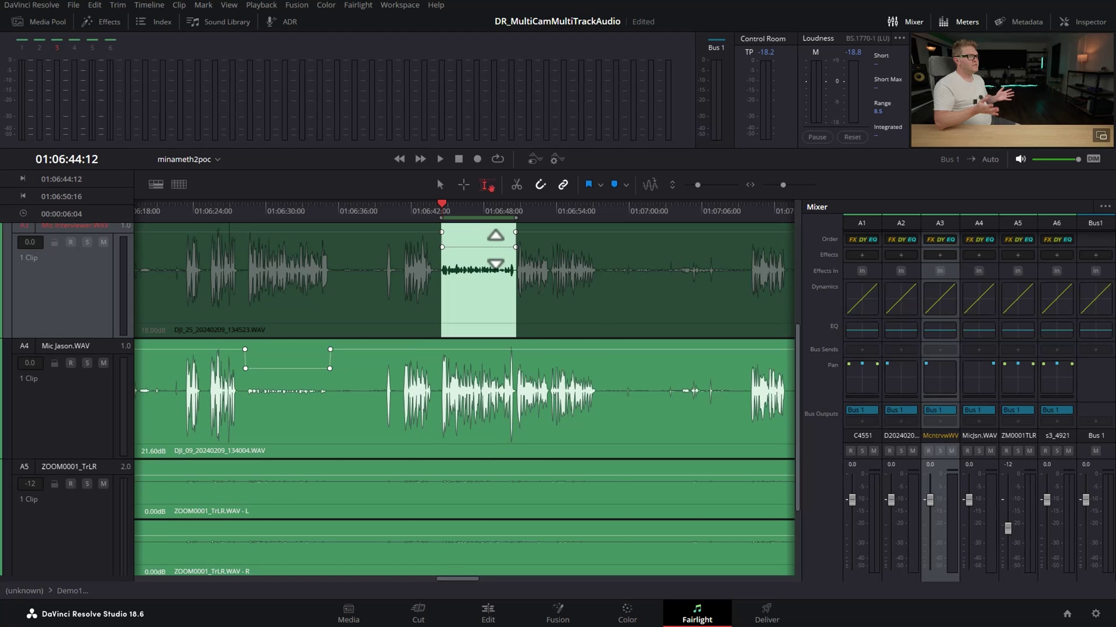
key(shift+z)
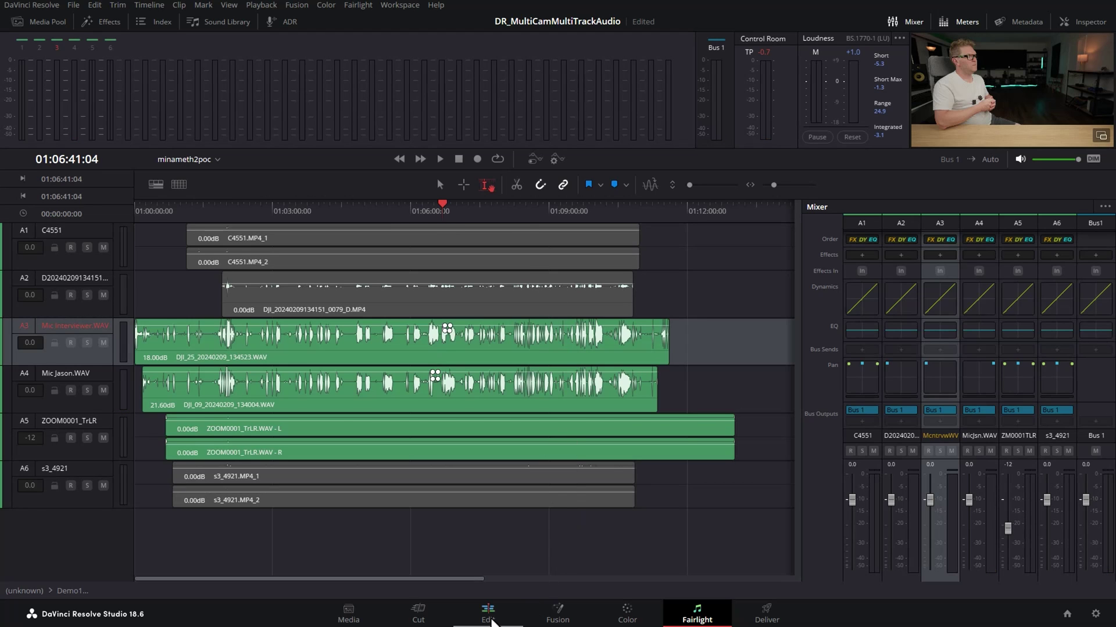
Step: On the Edit page add a stereo audio angle on A7, rename it PreMix, and return to Fairlight
click(488, 613)
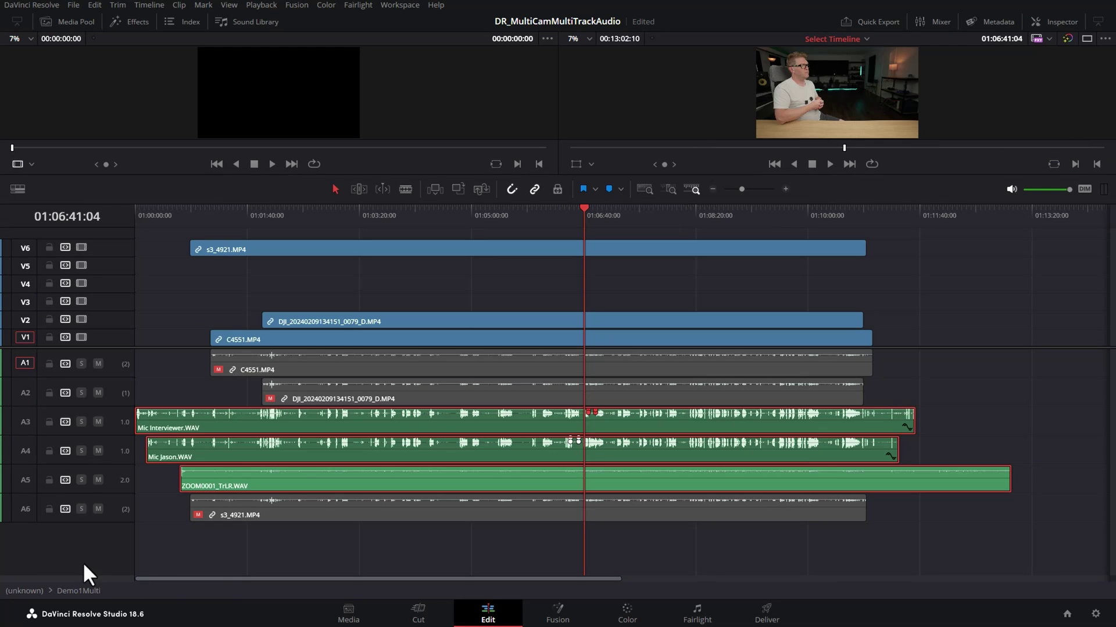
right_click(23, 540)
mouse_move(97, 434)
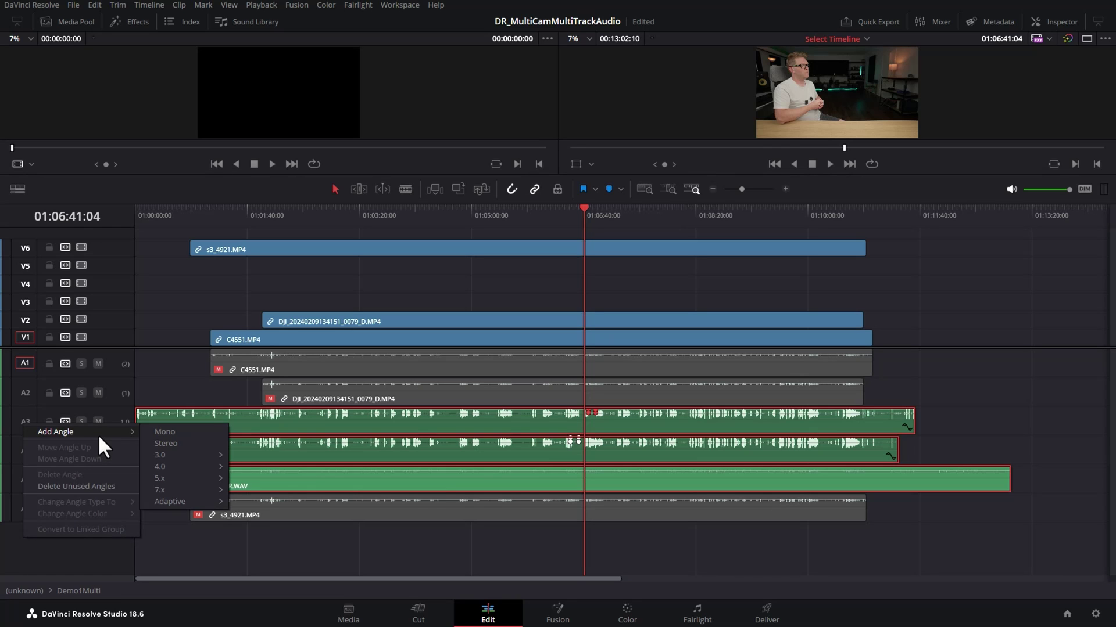
click(184, 443)
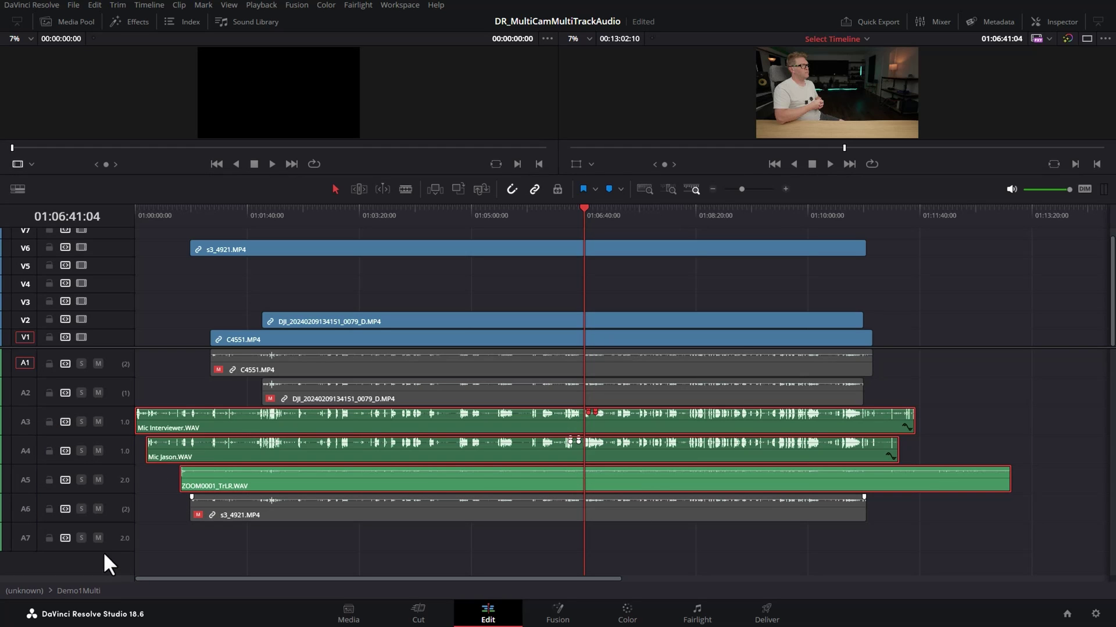
drag(107, 549, 110, 568)
double_click(54, 530)
text(Pre)
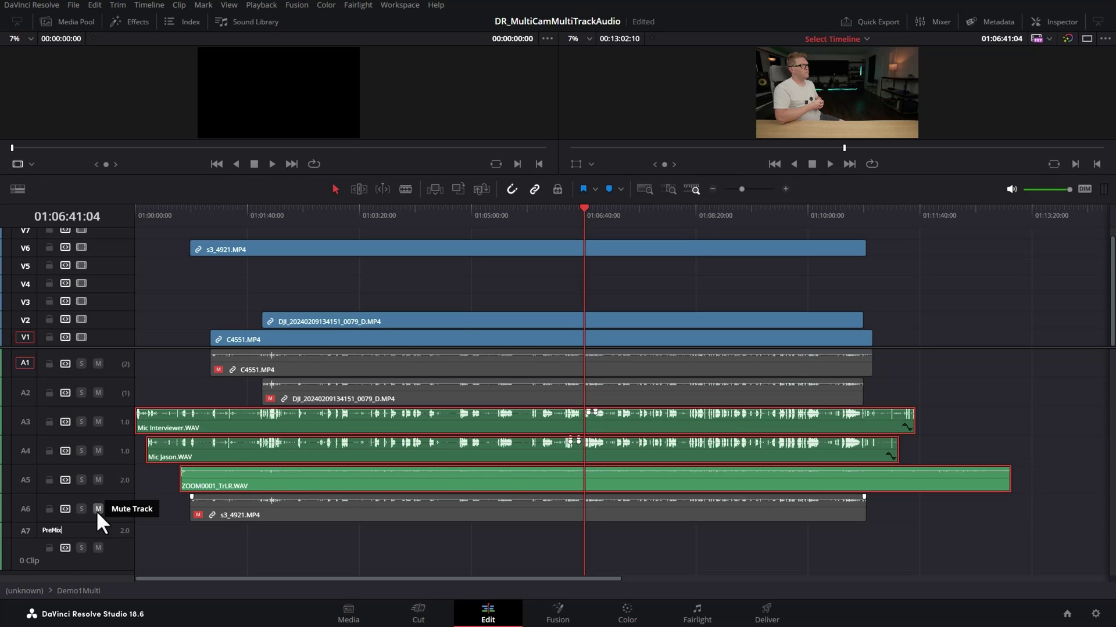
text(Mix)
click(154, 546)
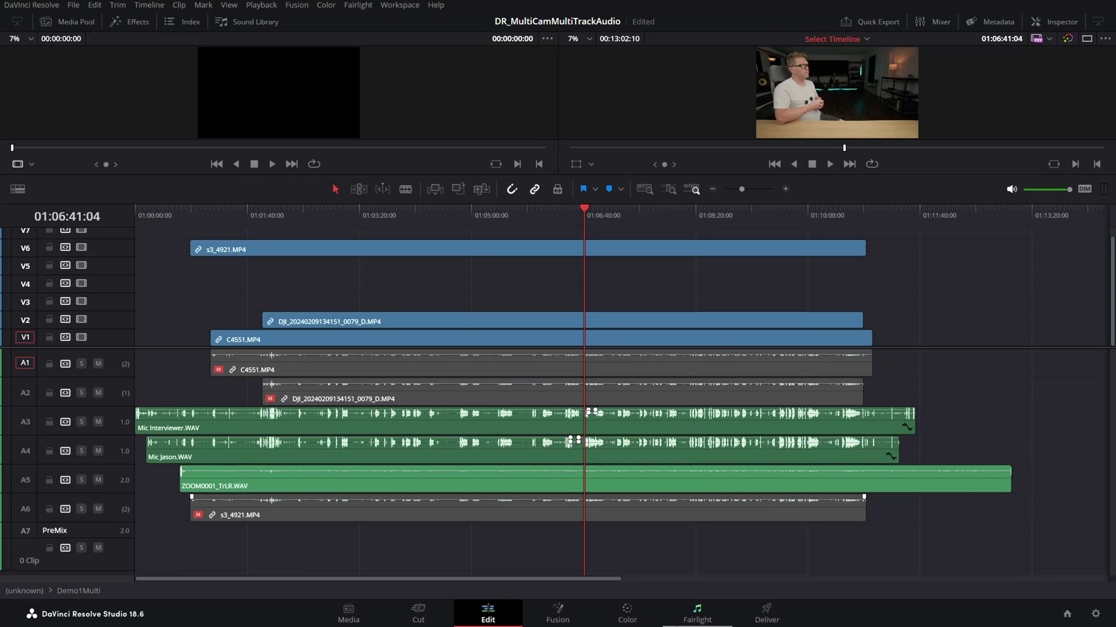
click(697, 617)
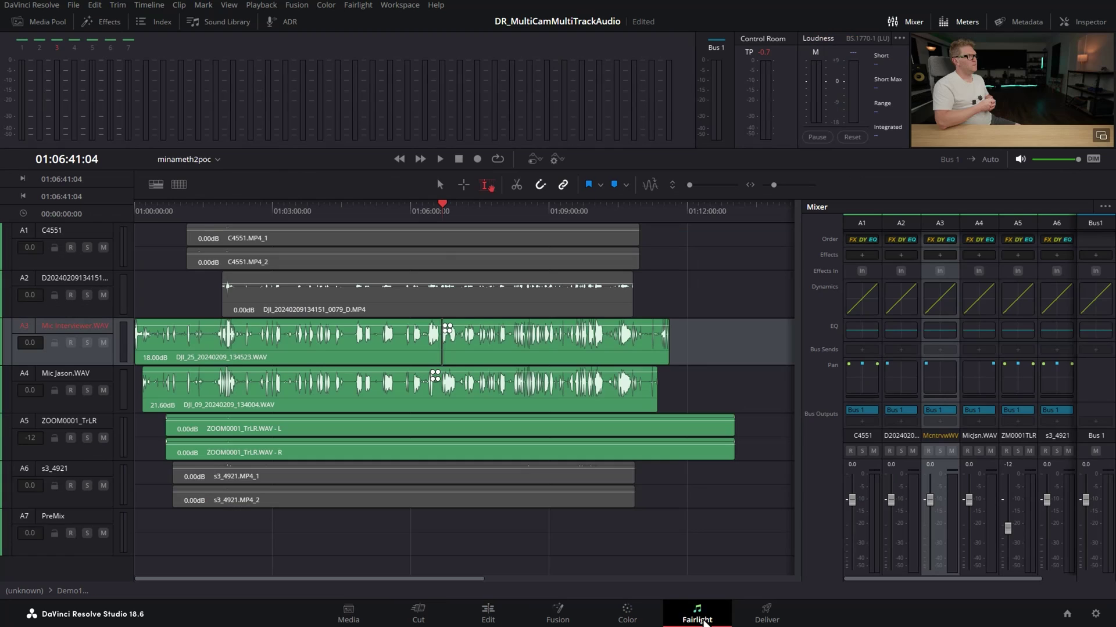
Step: Bounce Bus 1 to the PreMix track A7, then go back to the Edit page
click(151, 6)
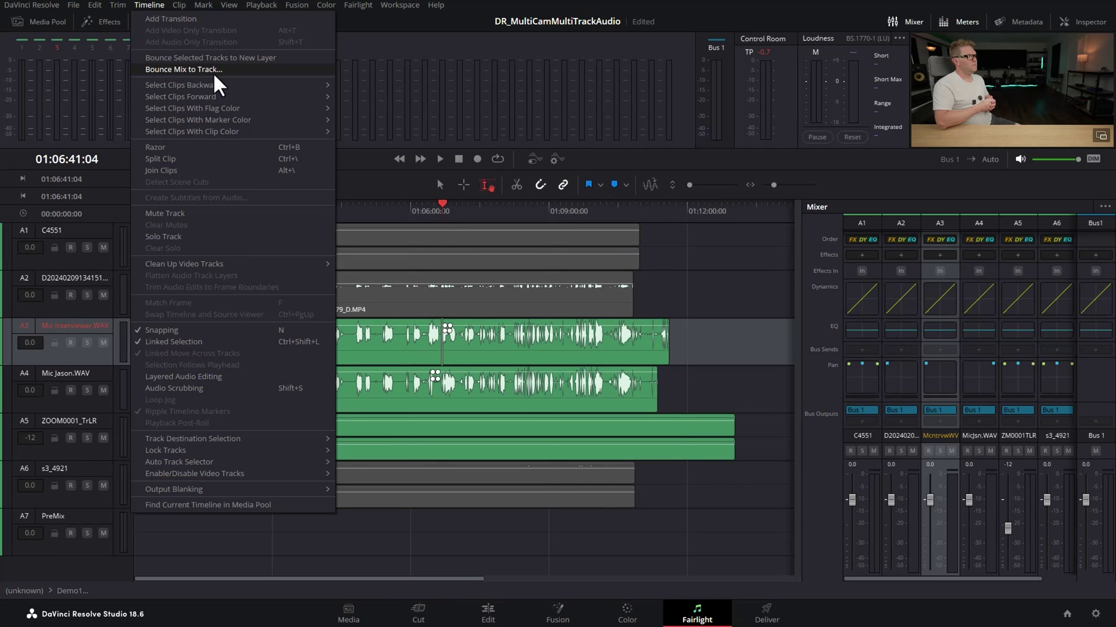
click(256, 69)
click(667, 149)
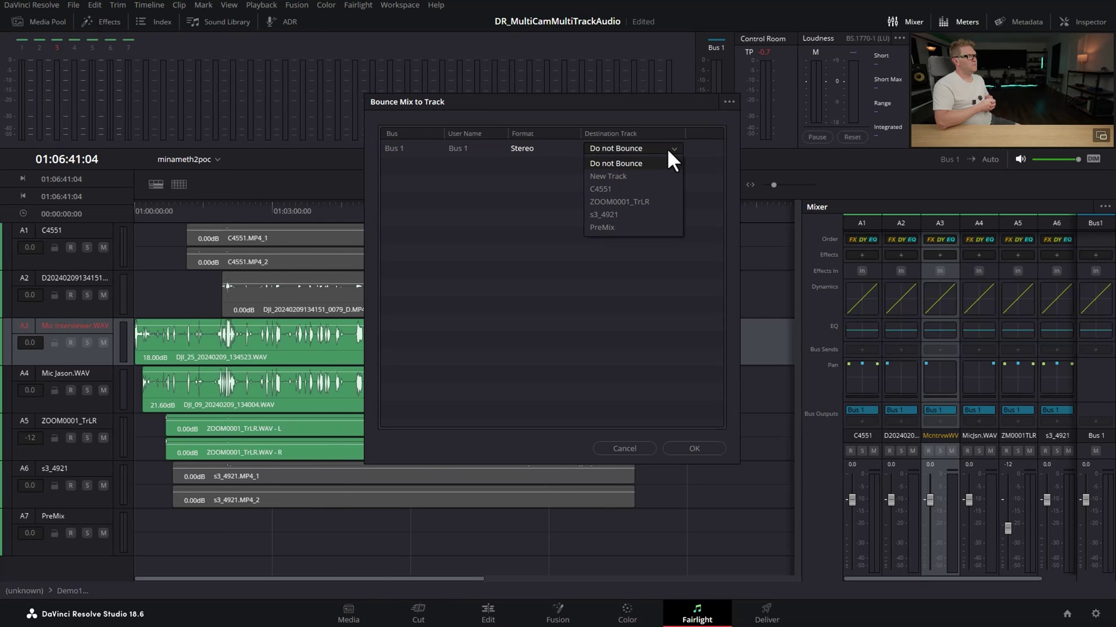
click(602, 227)
click(694, 449)
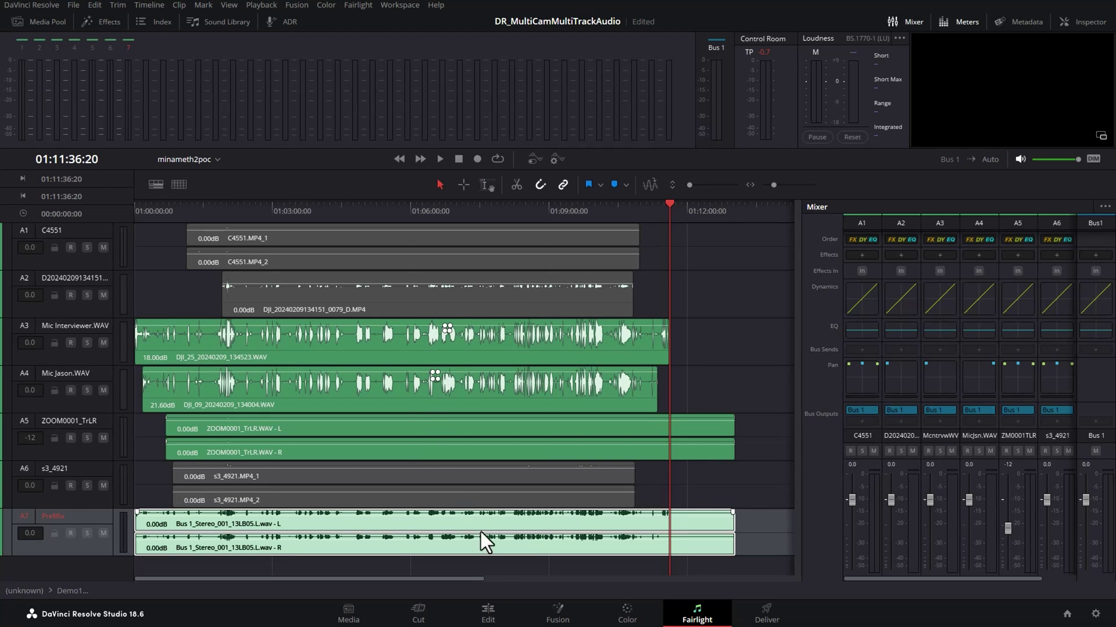
click(491, 617)
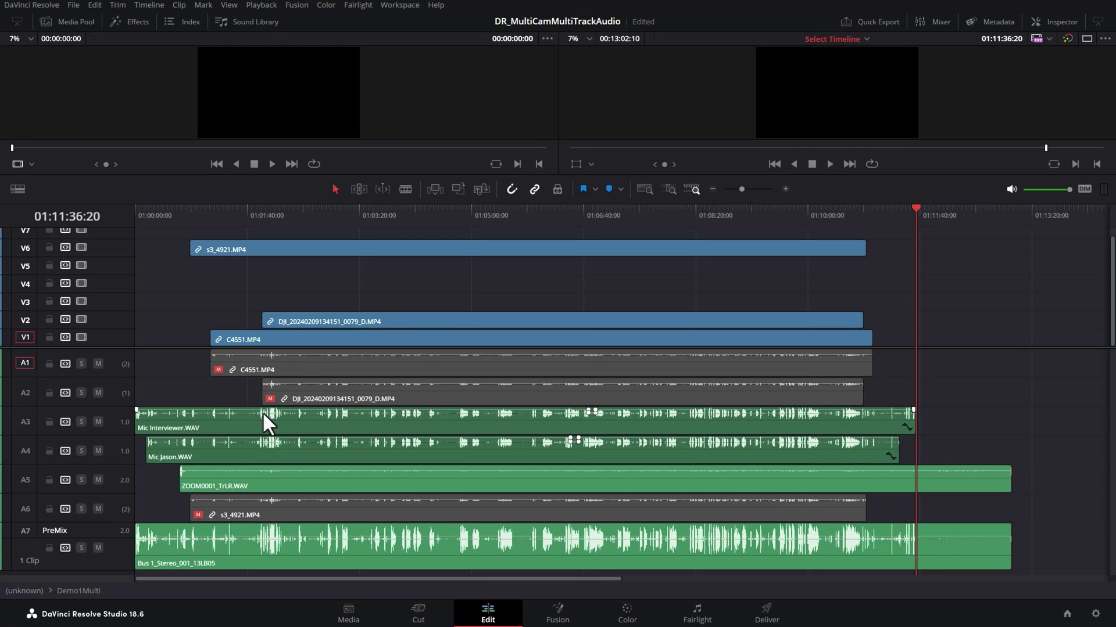
Step: Create a new timeline named Demo1Main from the Demo1Multi multicam clip
click(74, 24)
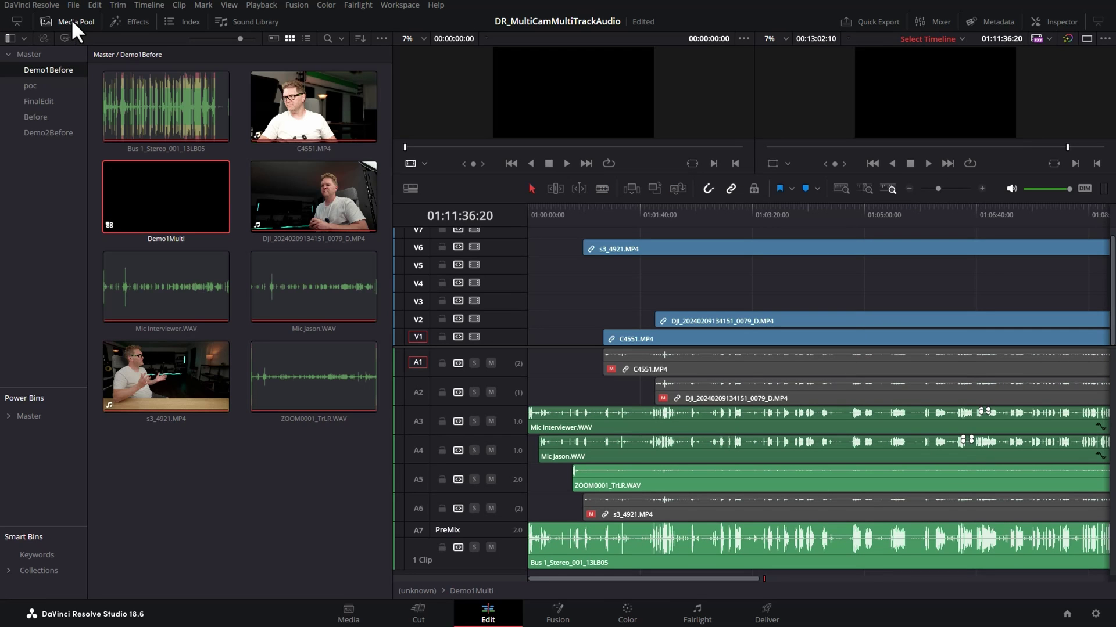
right_click(161, 191)
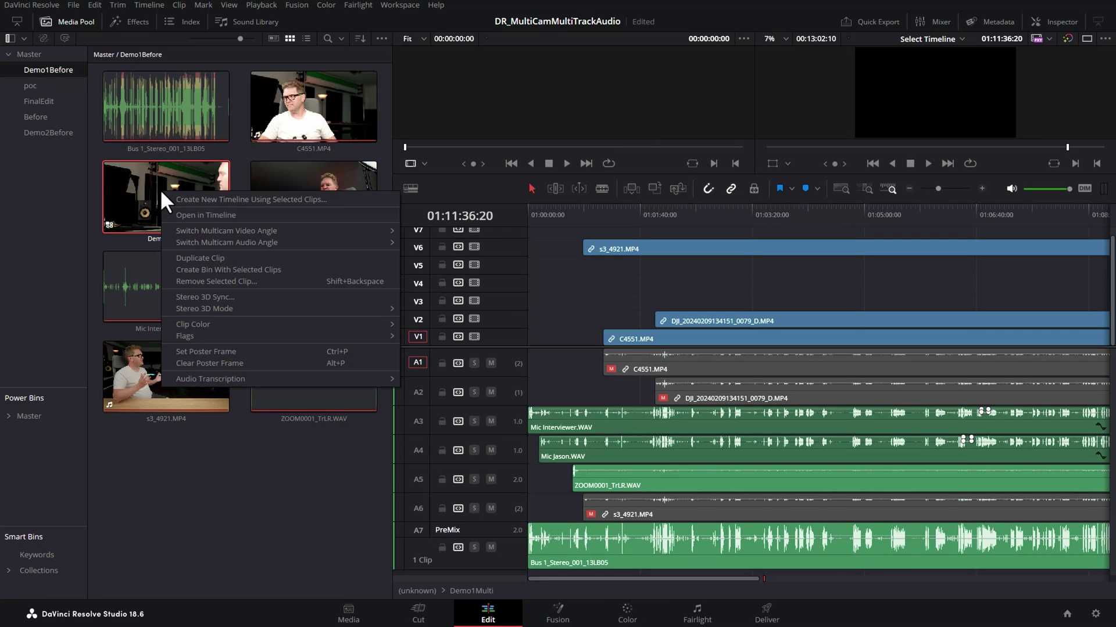
click(310, 197)
text(Demo1Main)
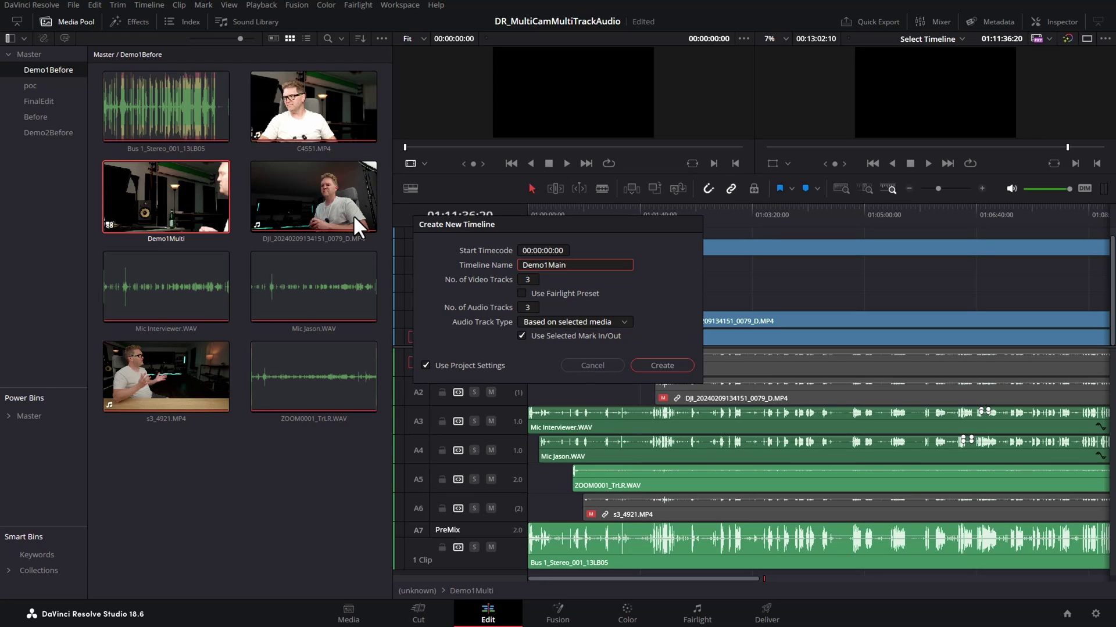
click(665, 363)
Step: Hide the Media Pool and switch the source viewer to Multicam to show the angle grid
click(93, 25)
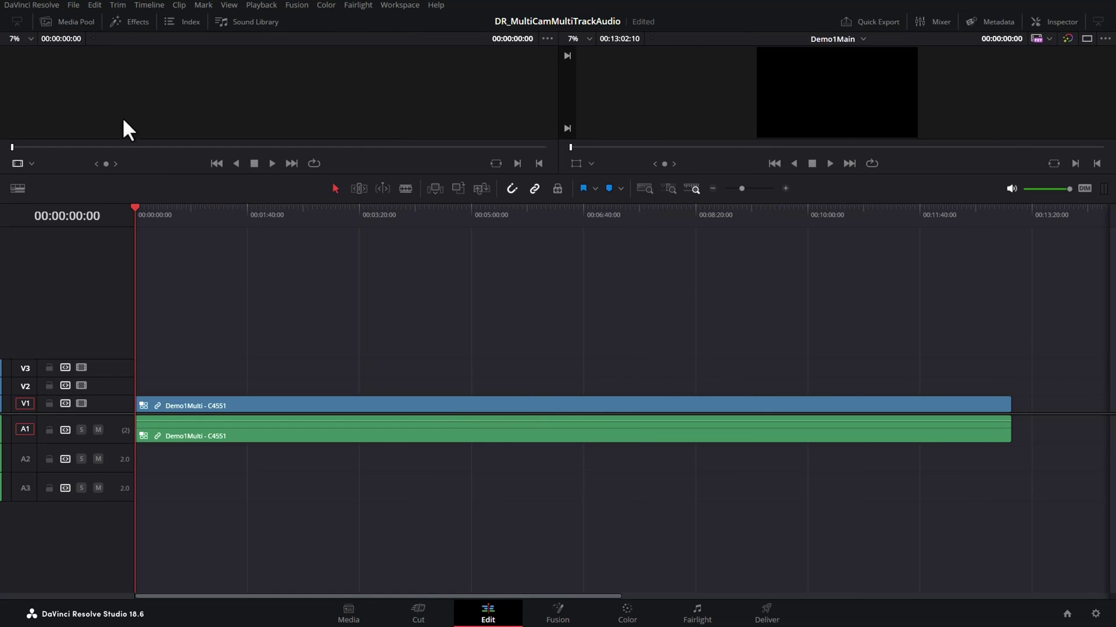
click(31, 163)
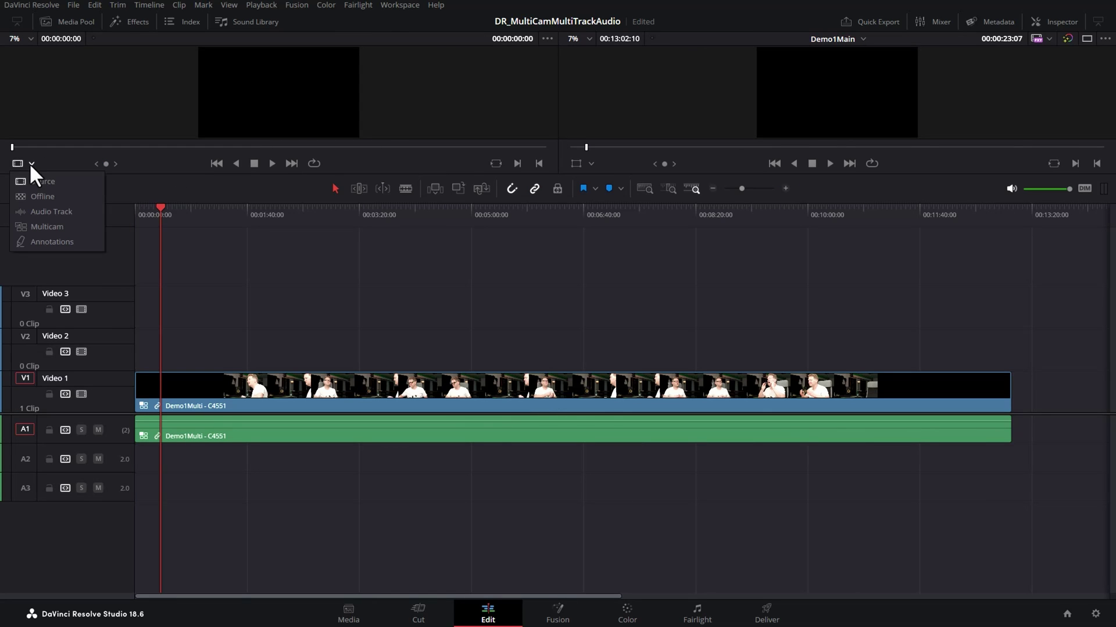
click(47, 227)
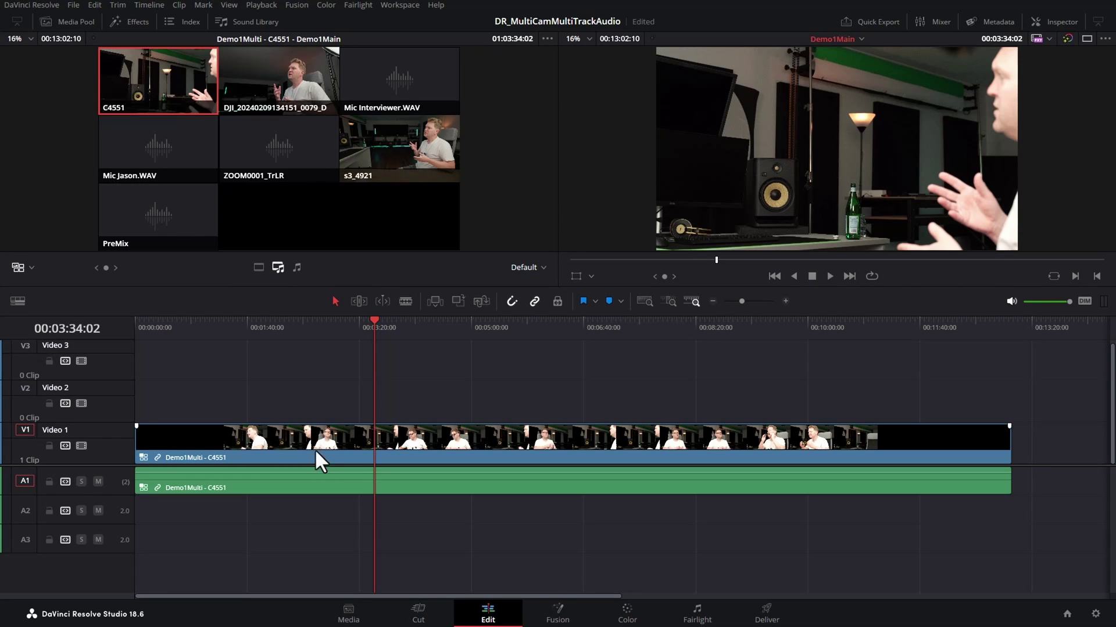
Step: Switch the Demo1Main multicam clip's audio angle to PreMix
right_click(321, 492)
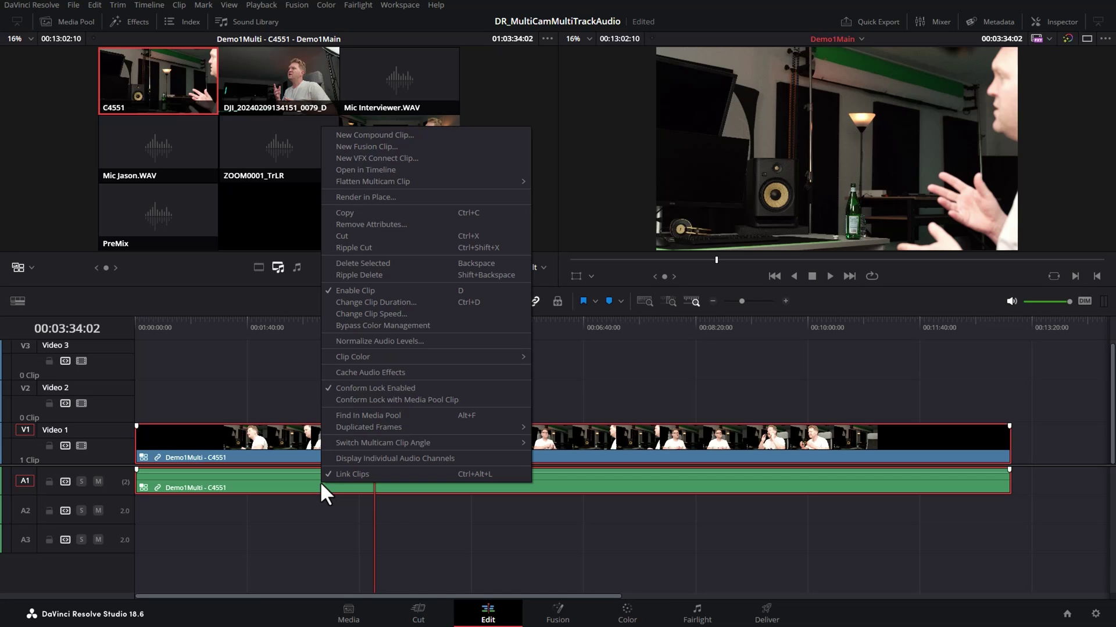
mouse_move(431, 441)
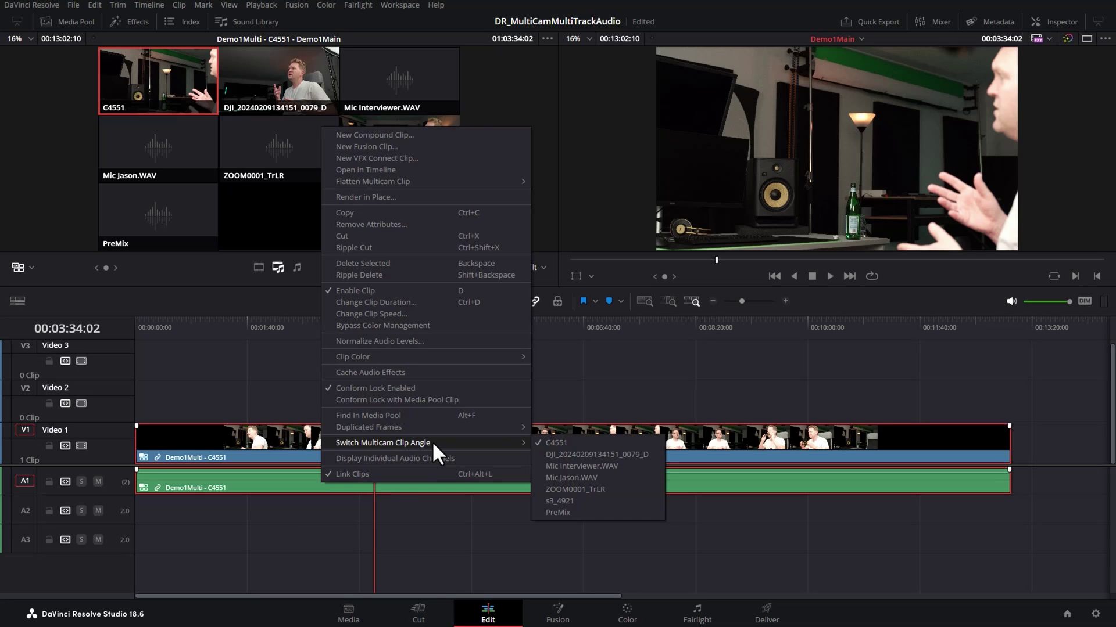
click(585, 511)
Step: With video-only switching, cut to C4551 and s3_4921 at 00:01:52:11, then DJI at 00:04:25:10
click(259, 269)
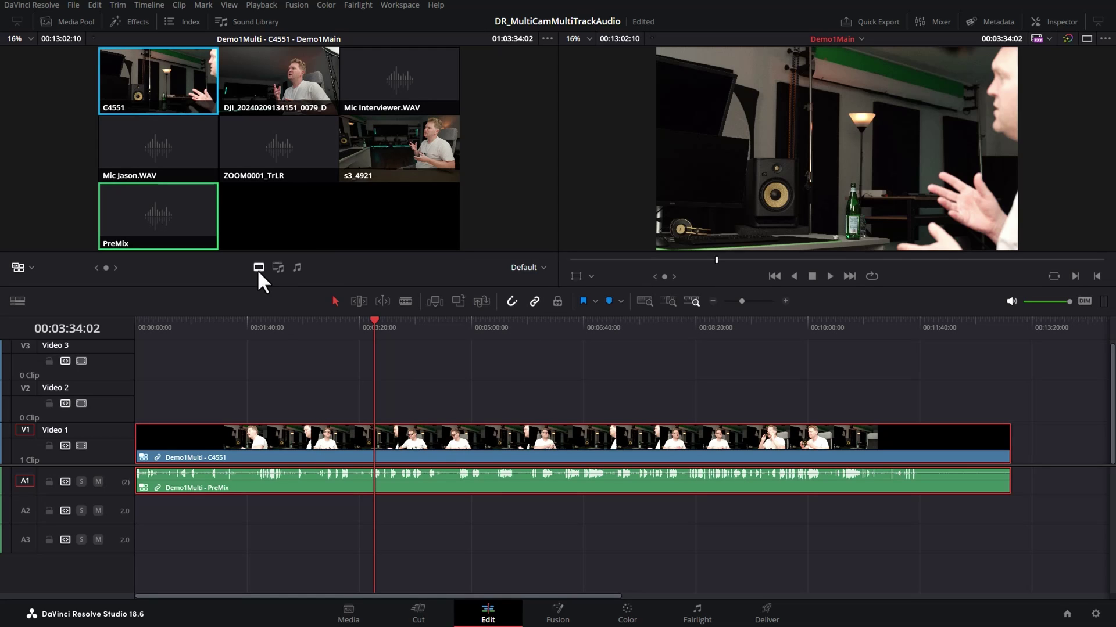
click(260, 324)
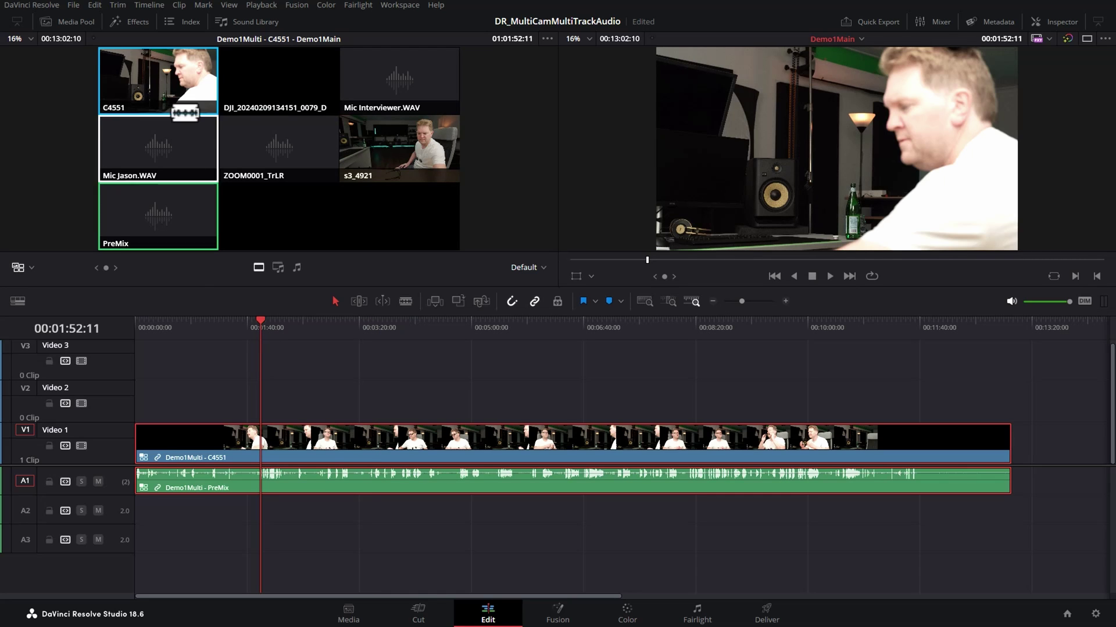
click(183, 92)
click(406, 142)
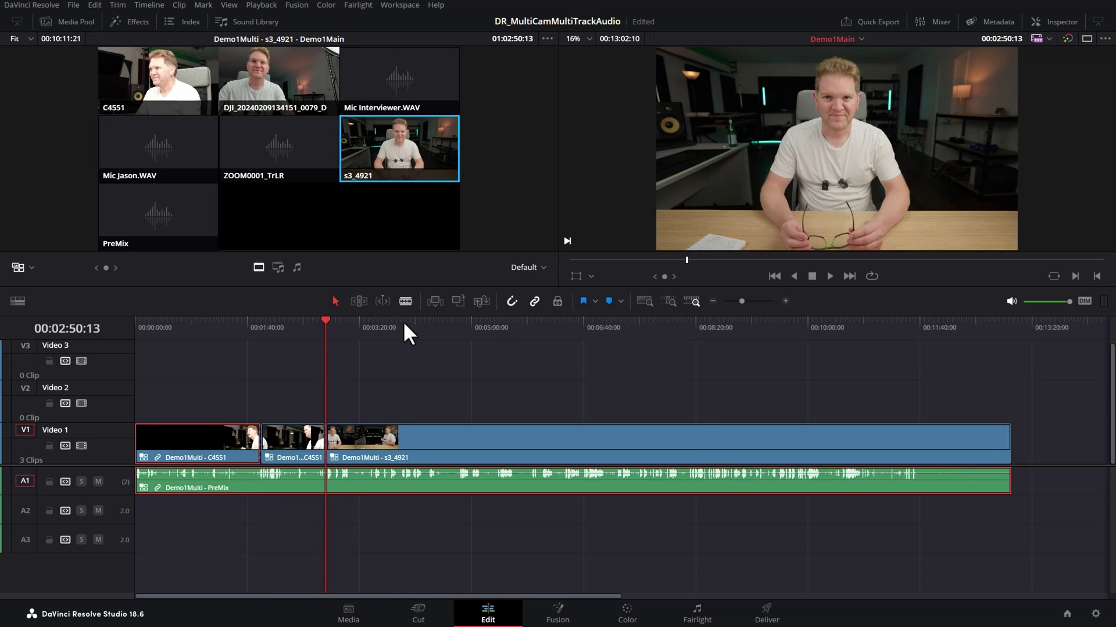
click(431, 328)
click(279, 81)
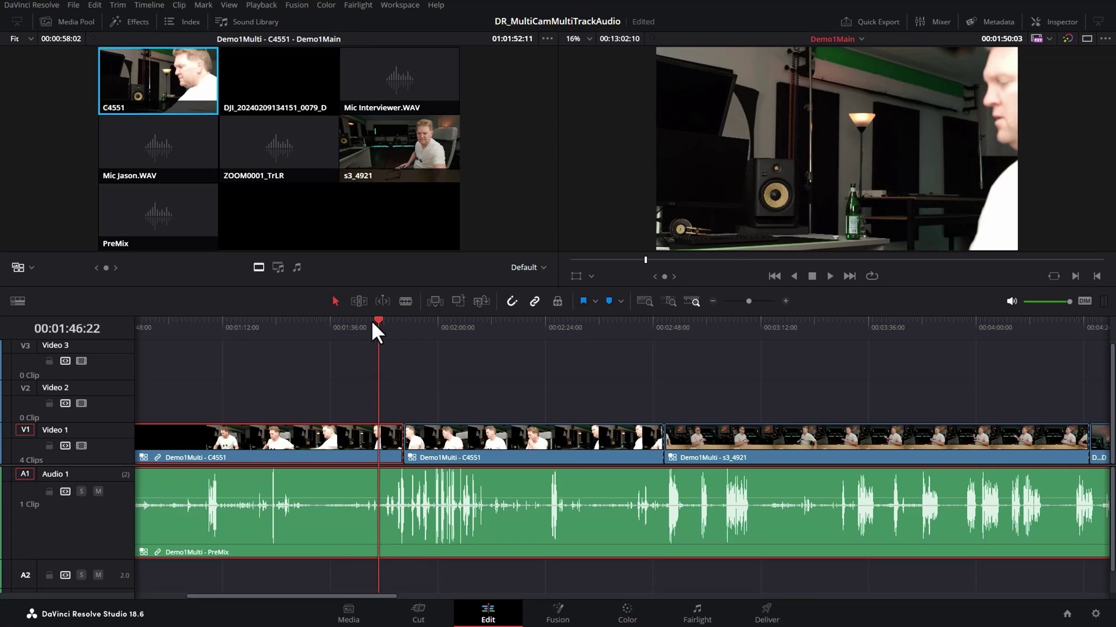
drag(374, 320, 265, 321)
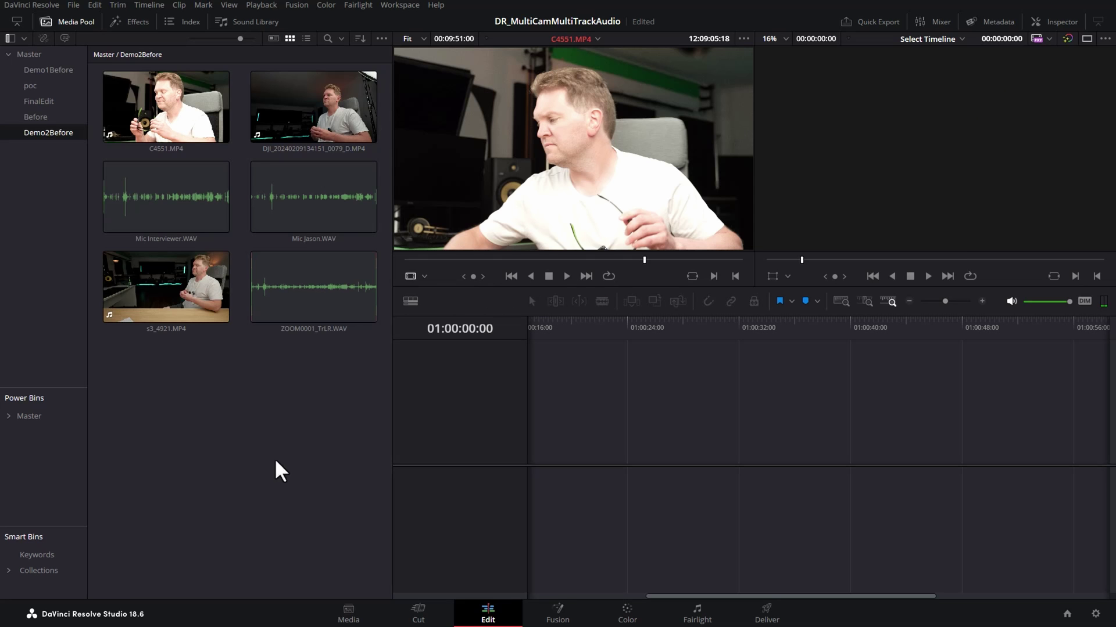
Step: Select the C4551.MP4 and DJI camera clips in the Demo2Before bin
click(176, 110)
ctrl+click(309, 104)
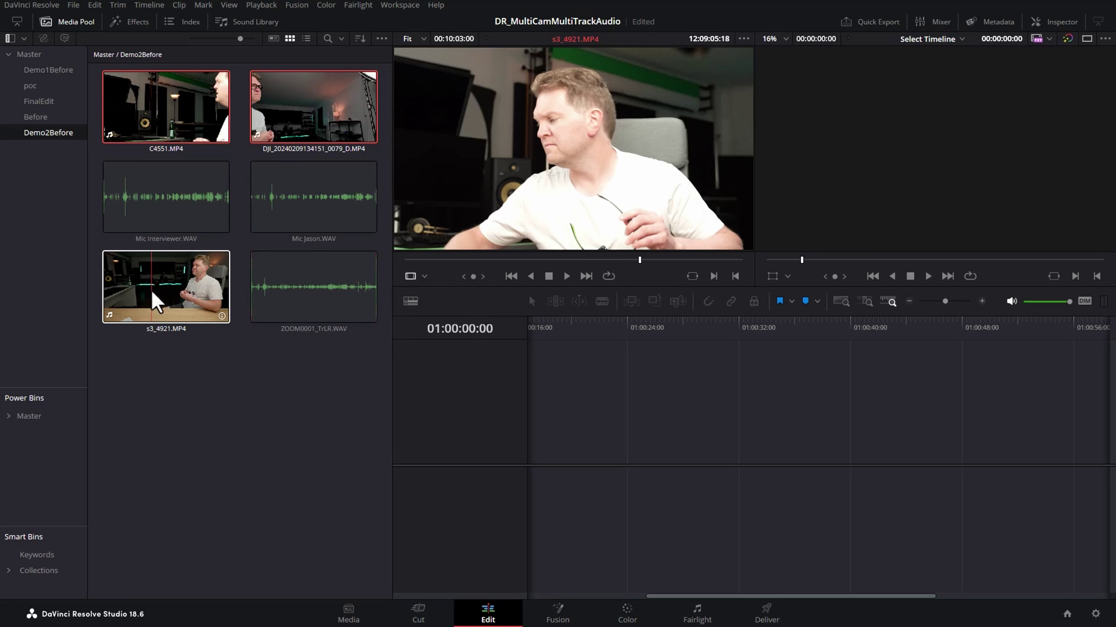
Step: Create the Demo2Multi multicam clip from the C4551, DJI and s3_4921 camera clips
ctrl+click(171, 284)
right_click(171, 283)
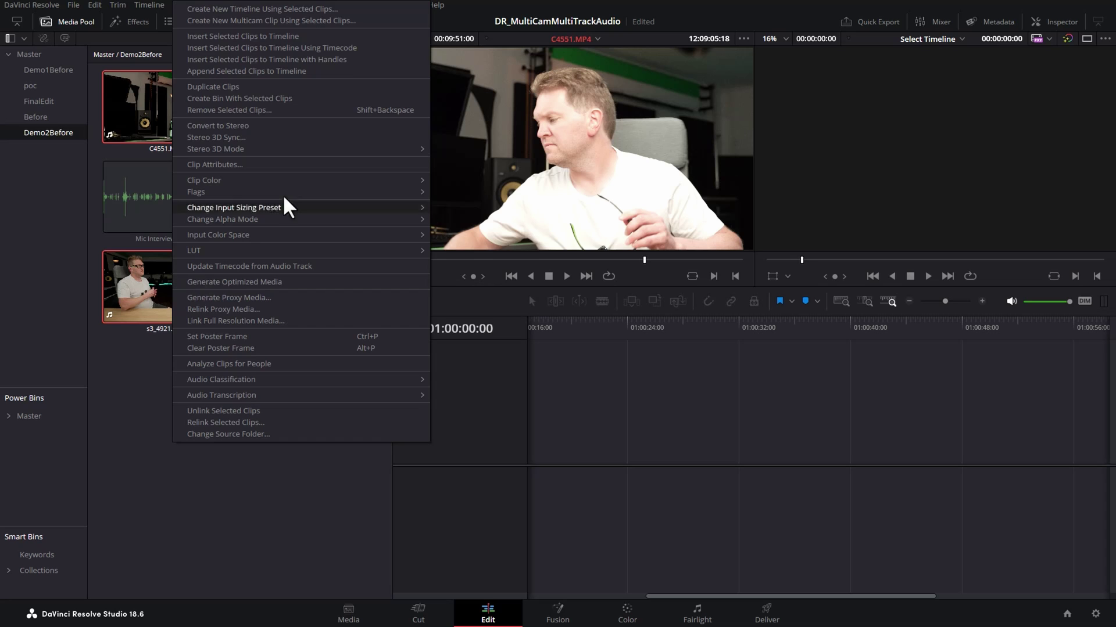
click(375, 23)
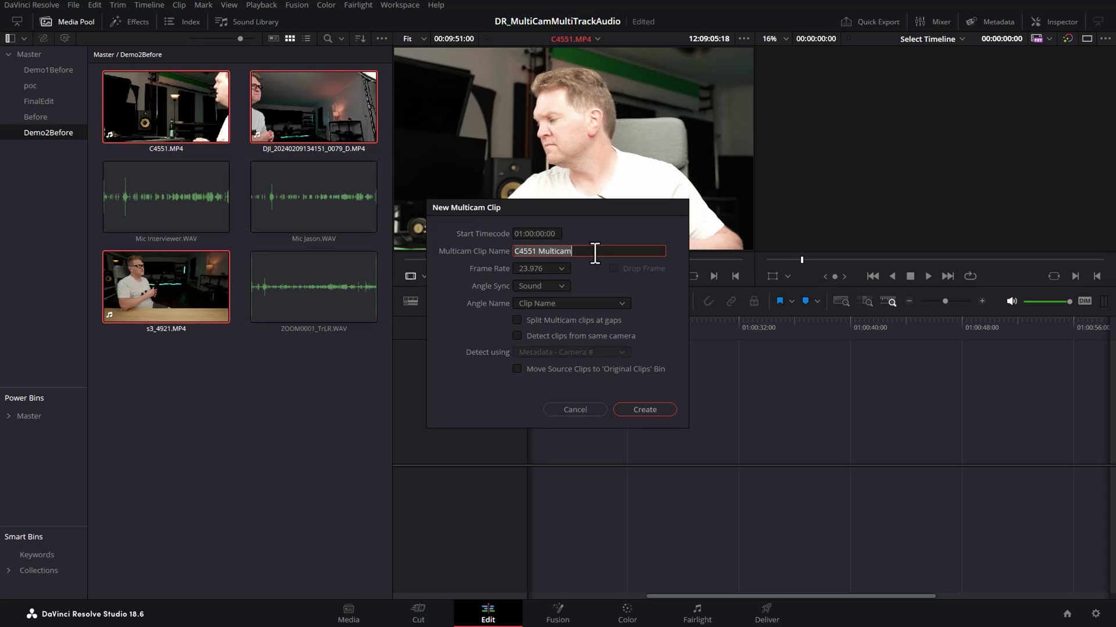
click(645, 409)
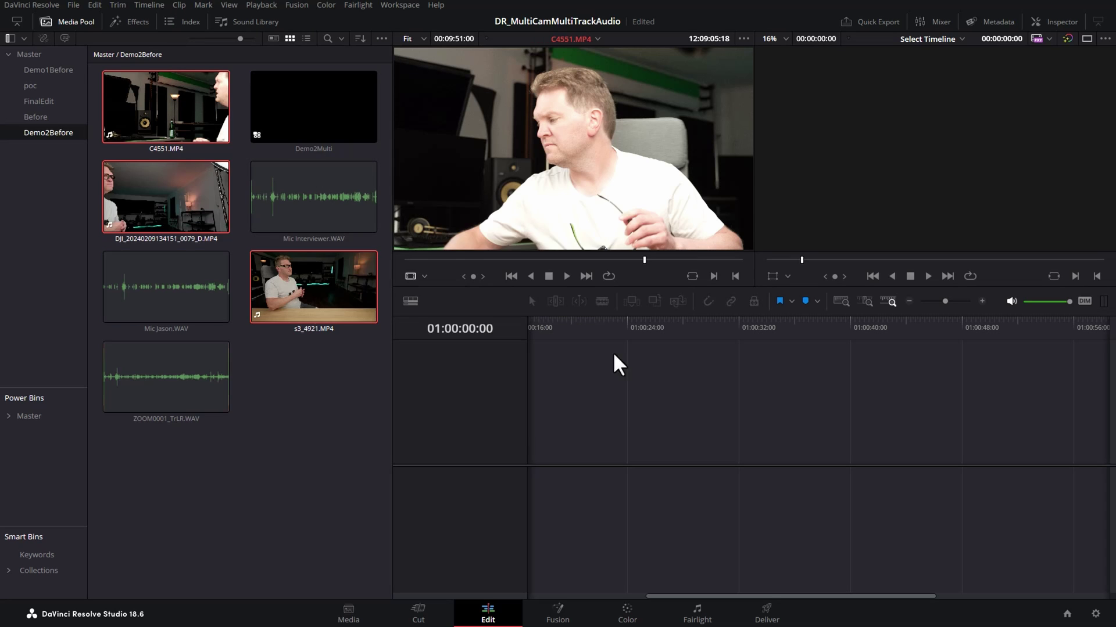
Step: Open Demo2Multi's angles in a timeline and check the DJI and C4551 angles
right_click(314, 105)
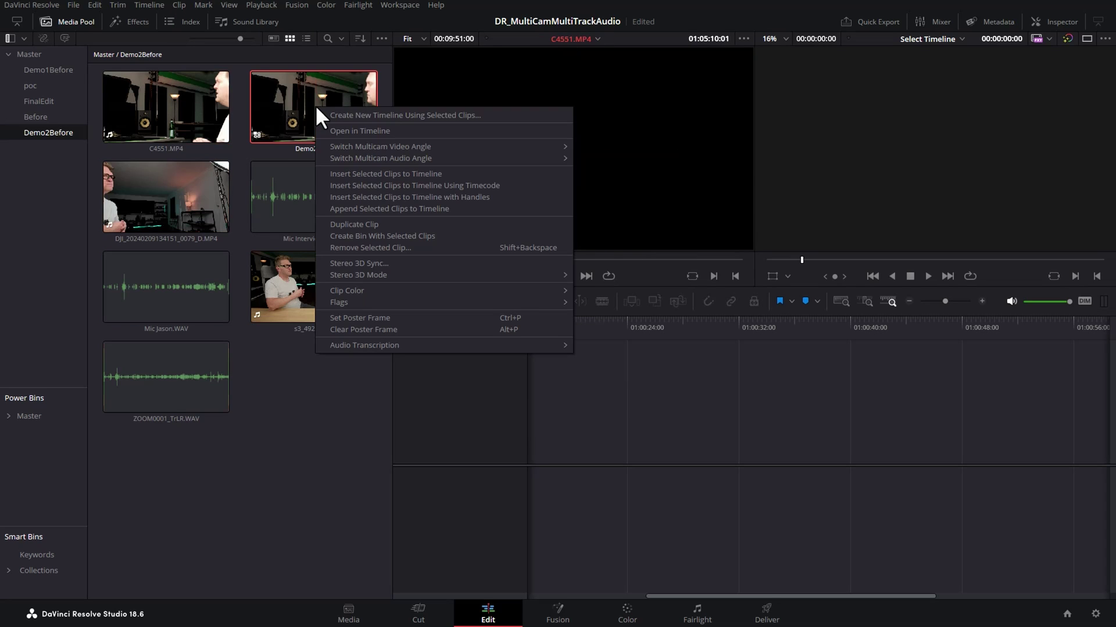
click(402, 131)
click(406, 401)
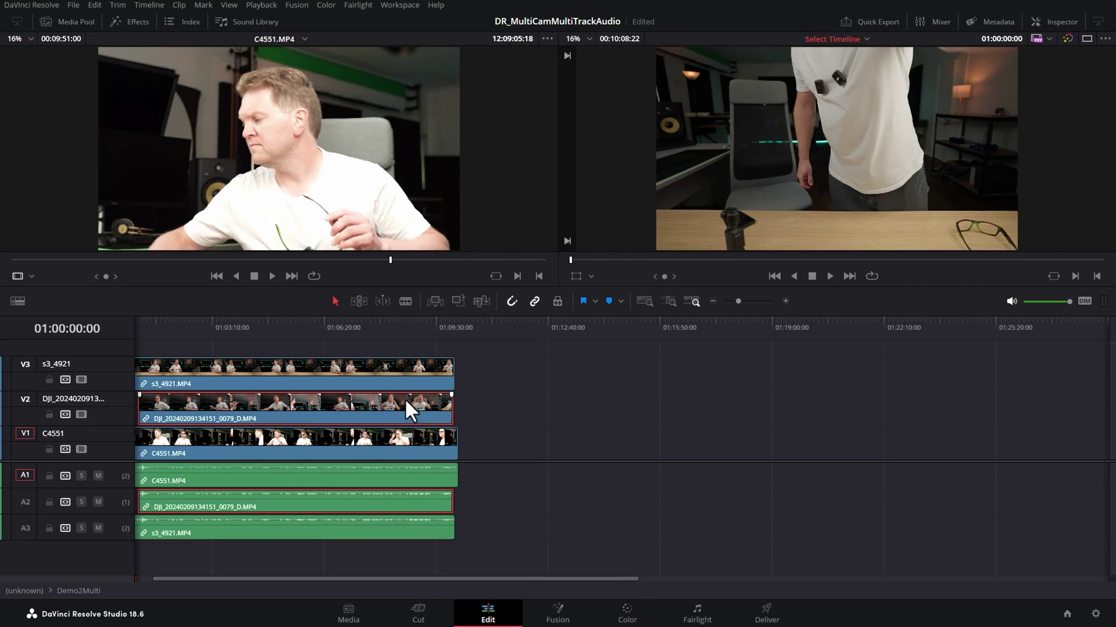
click(393, 434)
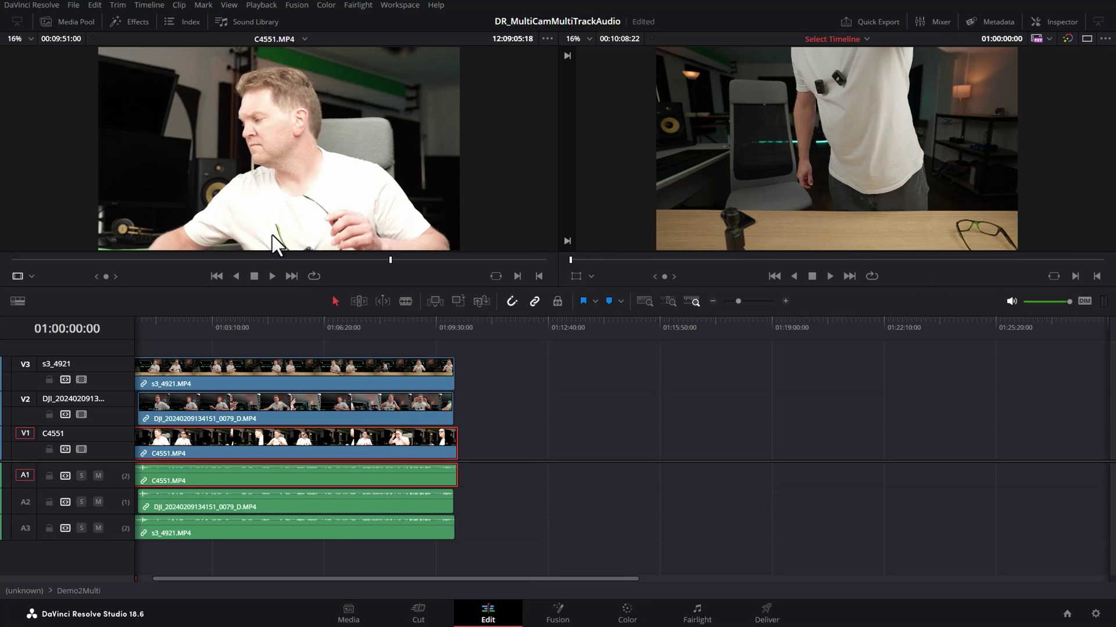
click(54, 23)
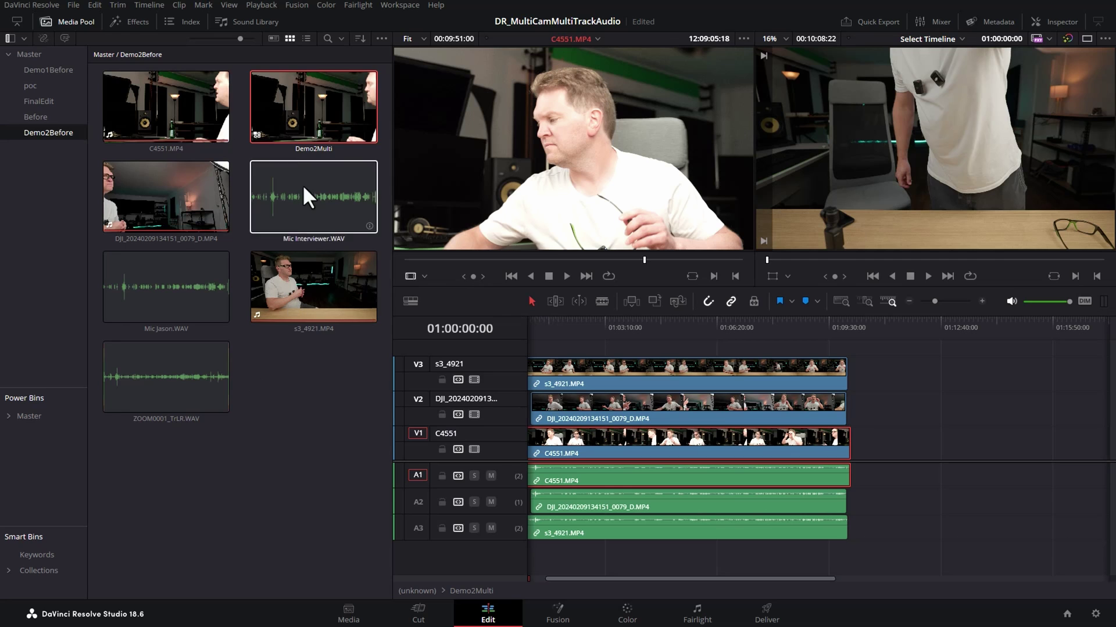
Step: Create a new Demo2Main timeline from the Demo2Multi clip and preview its footage
right_click(274, 106)
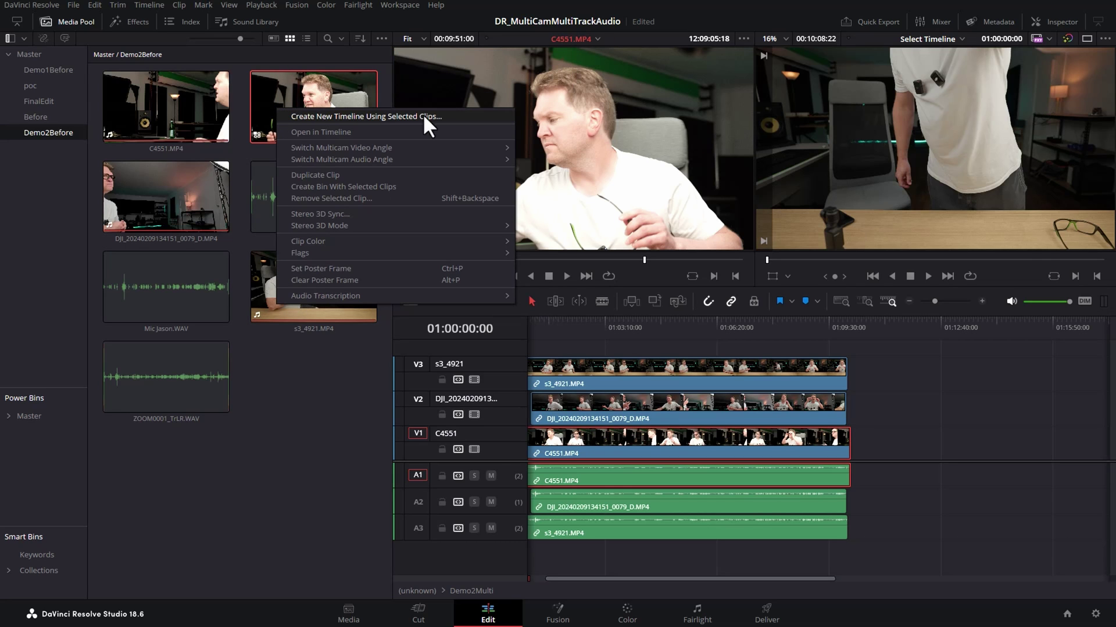
click(459, 116)
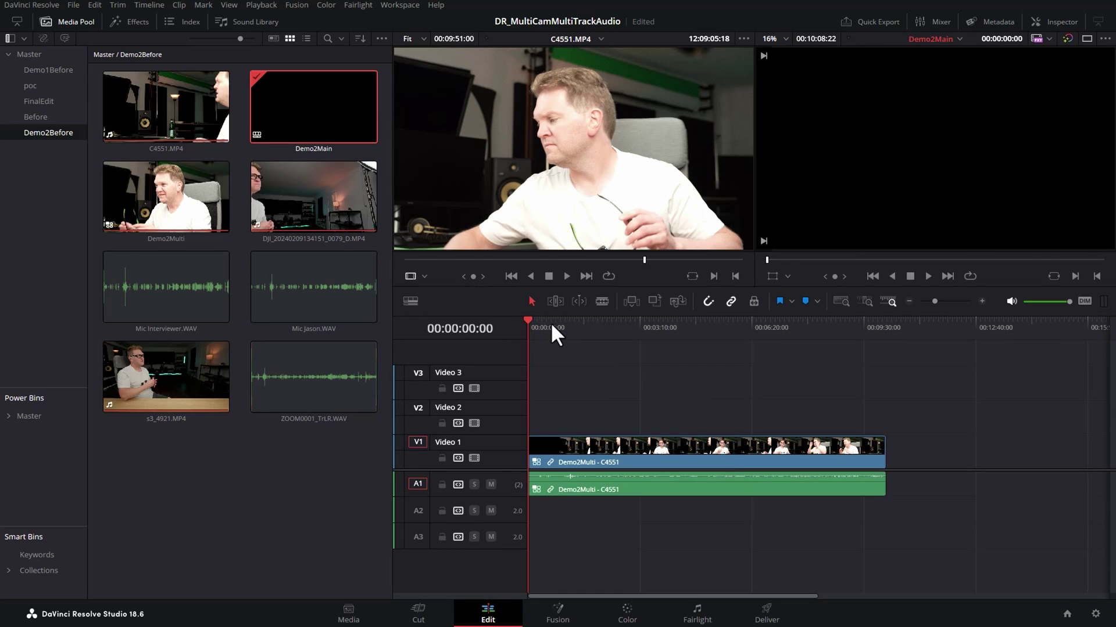
mouse_move(549, 322)
mouse_down()
mouse_move(664, 316)
mouse_move(563, 329)
mouse_up()
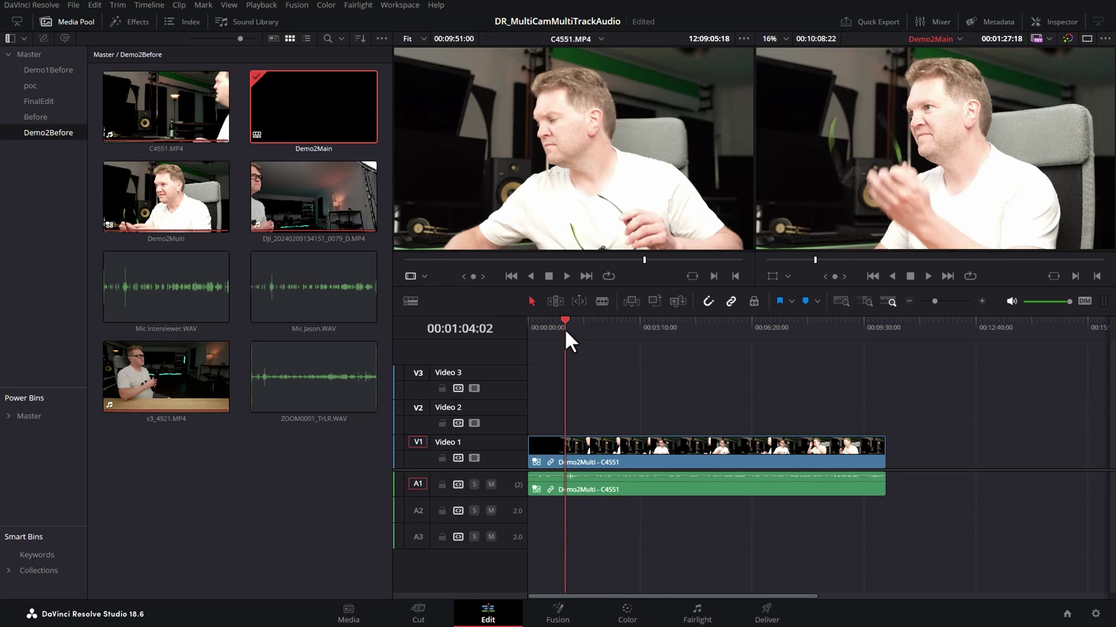
key(q)
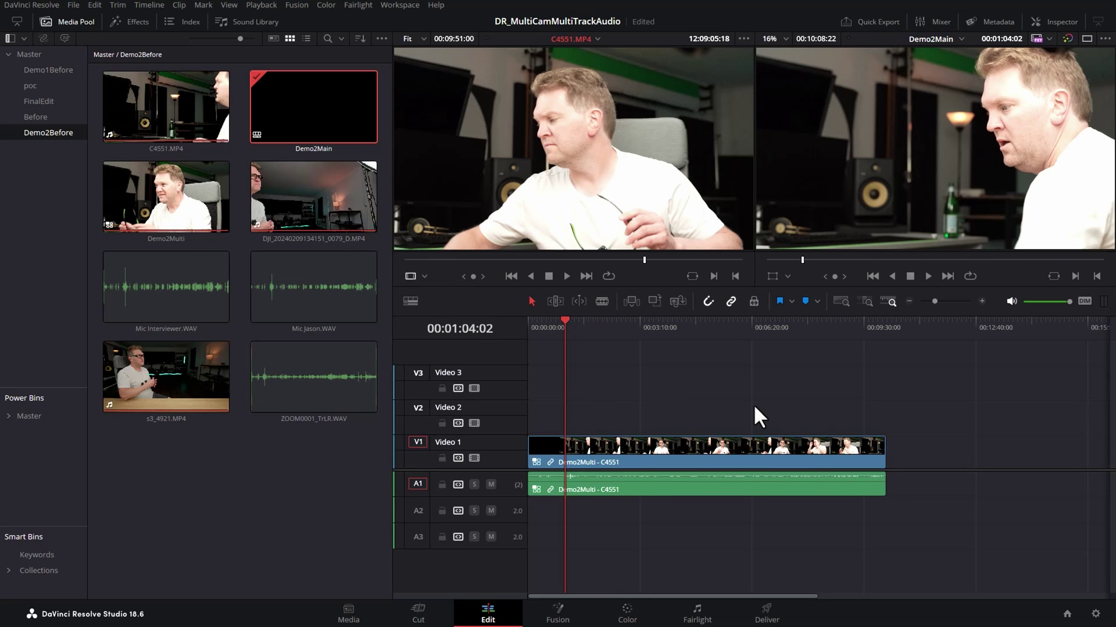
Step: Add Mic Interviewer.WAV, the second mic WAV and ZOOM0001_TrLR.WAV to tracks A2, A3 and A4
drag(142, 274, 532, 520)
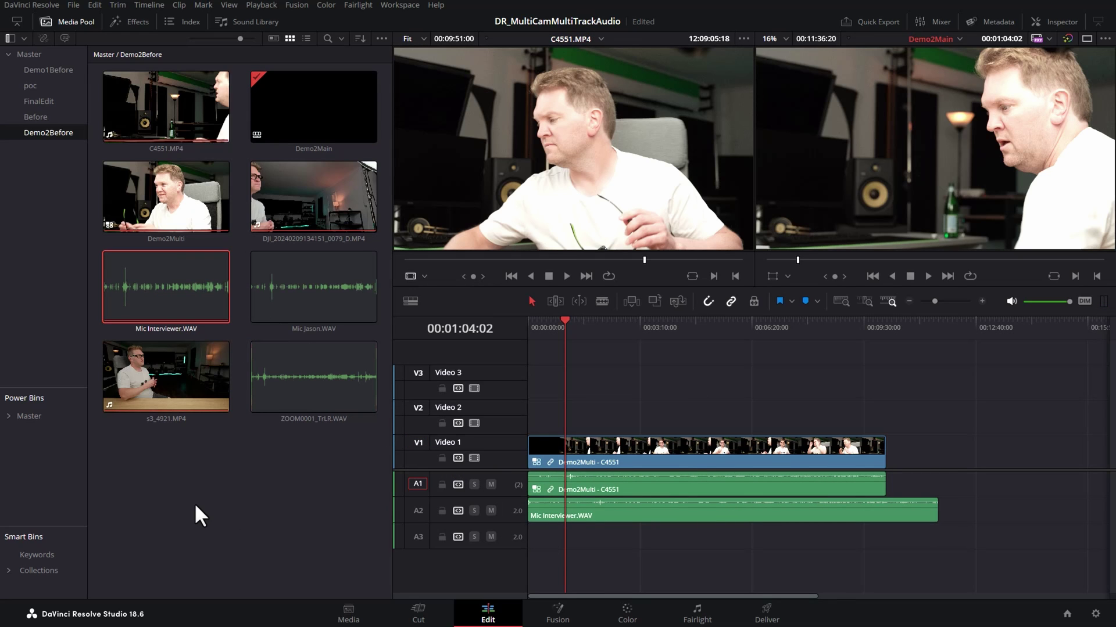
drag(308, 288, 530, 552)
click(312, 376)
drag(312, 381, 533, 573)
Step: Change audio tracks A2 and A3 to mono
right_click(515, 509)
mouse_move(610, 472)
click(650, 472)
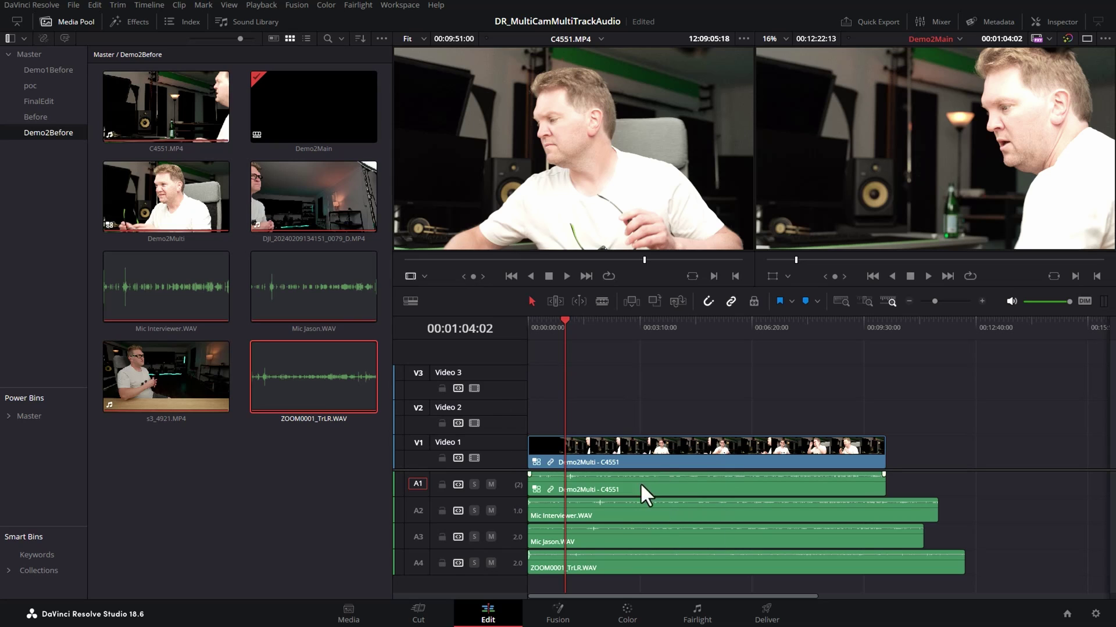
right_click(507, 531)
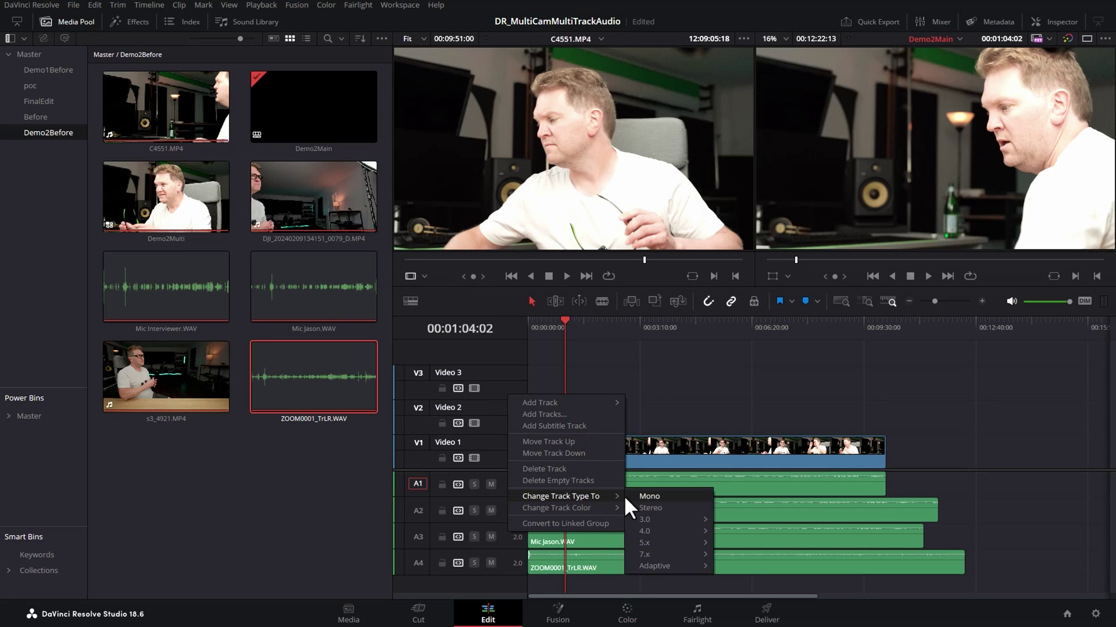
click(644, 495)
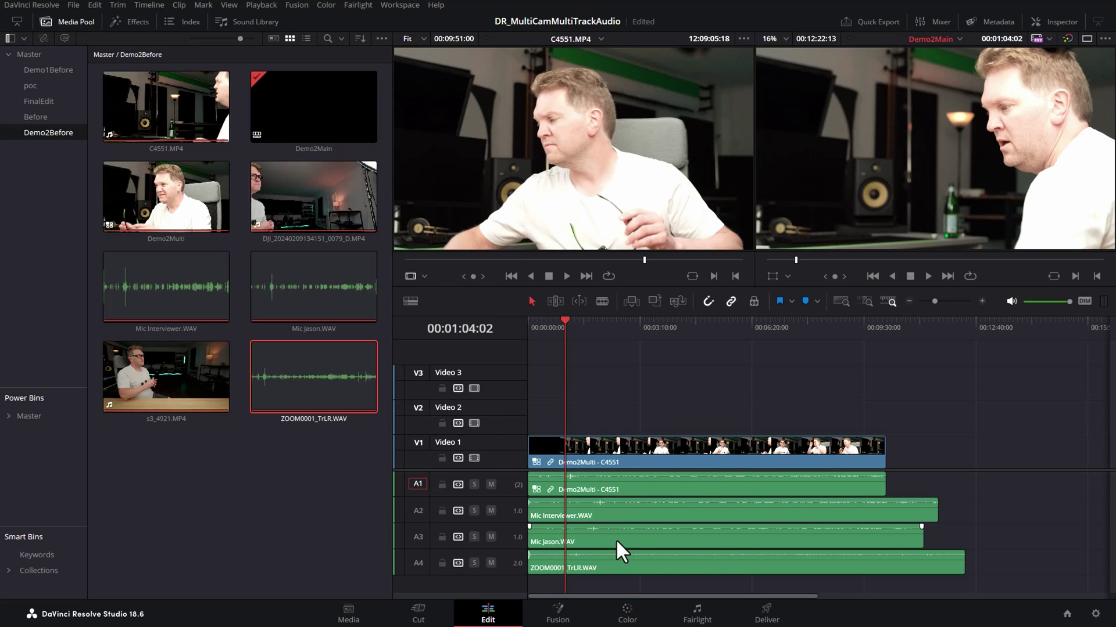
Step: Try auto-aligning all timeline clips based on waveform, dismissing the failed sync message
drag(1026, 505, 759, 562)
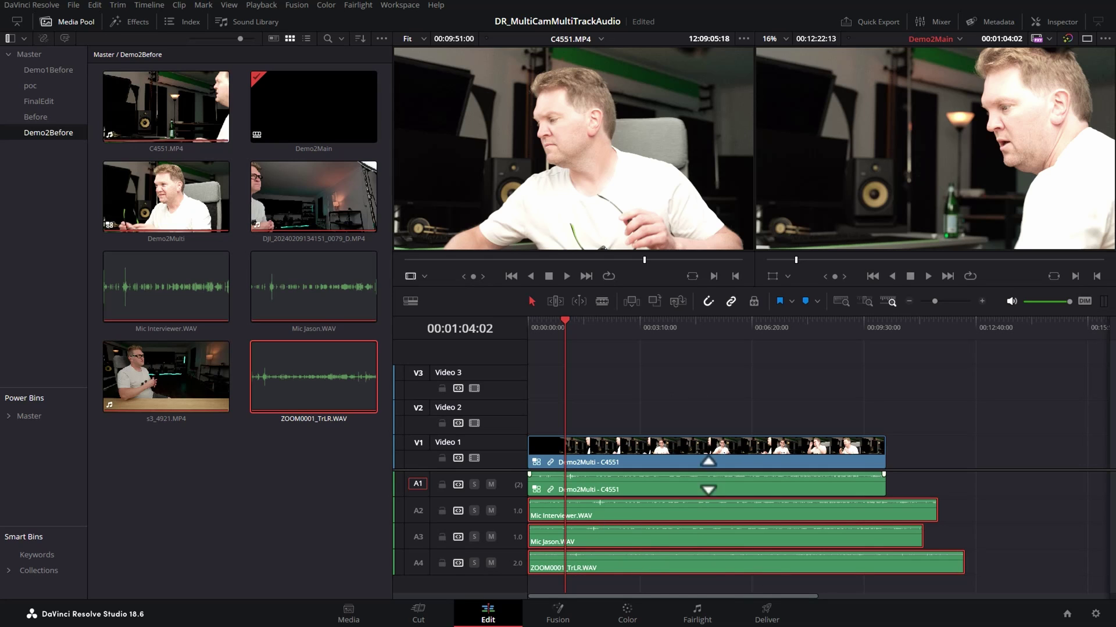
click(738, 456)
drag(795, 392, 812, 576)
right_click(830, 480)
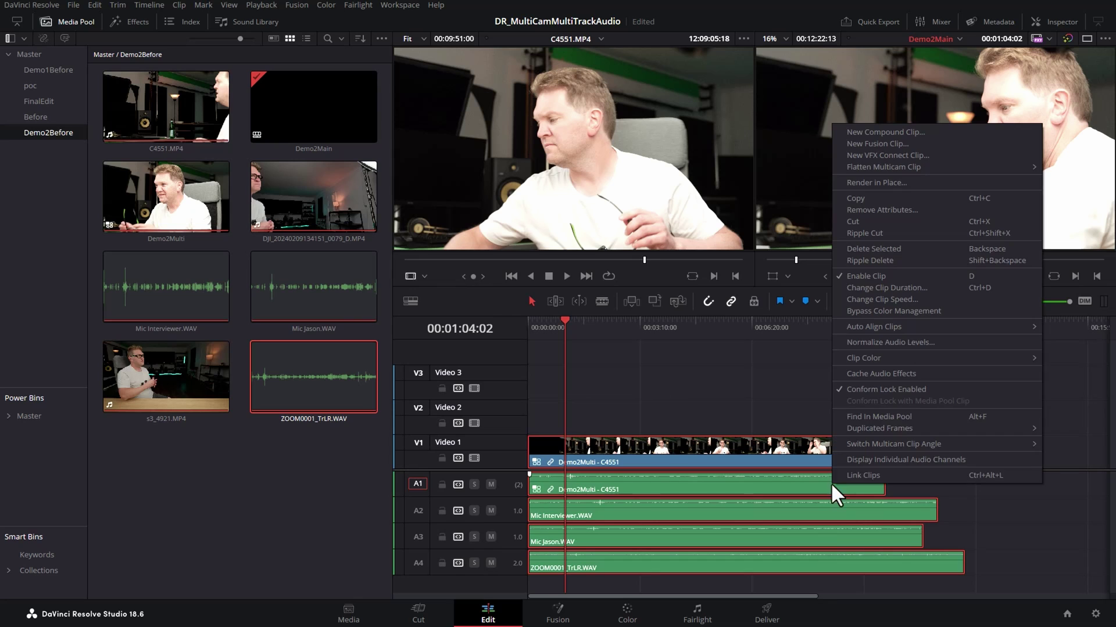
mouse_move(981, 329)
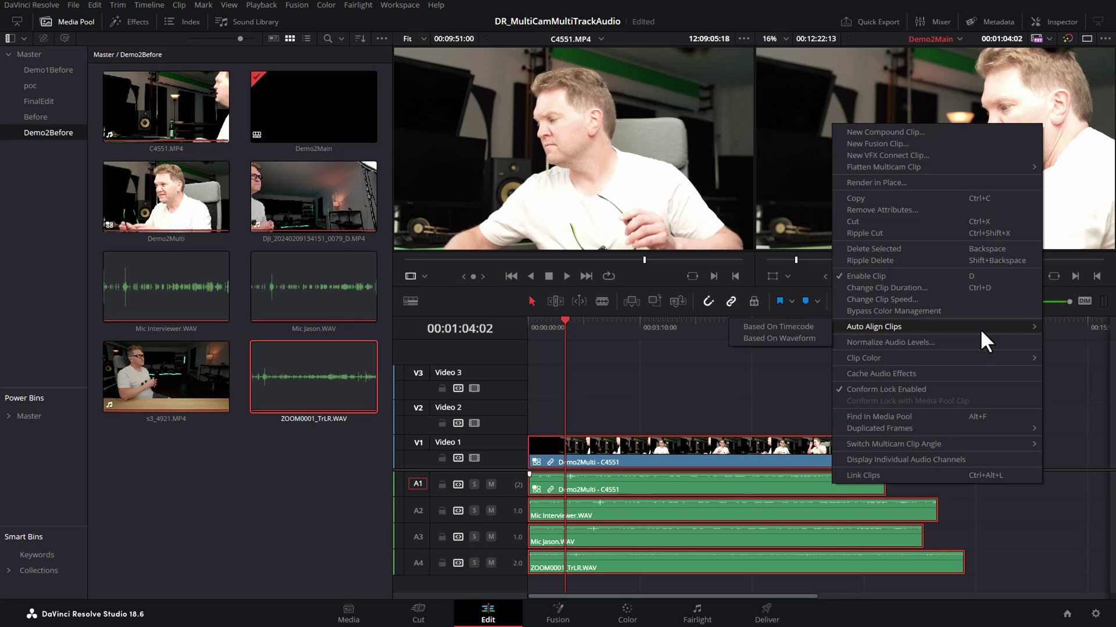
click(790, 337)
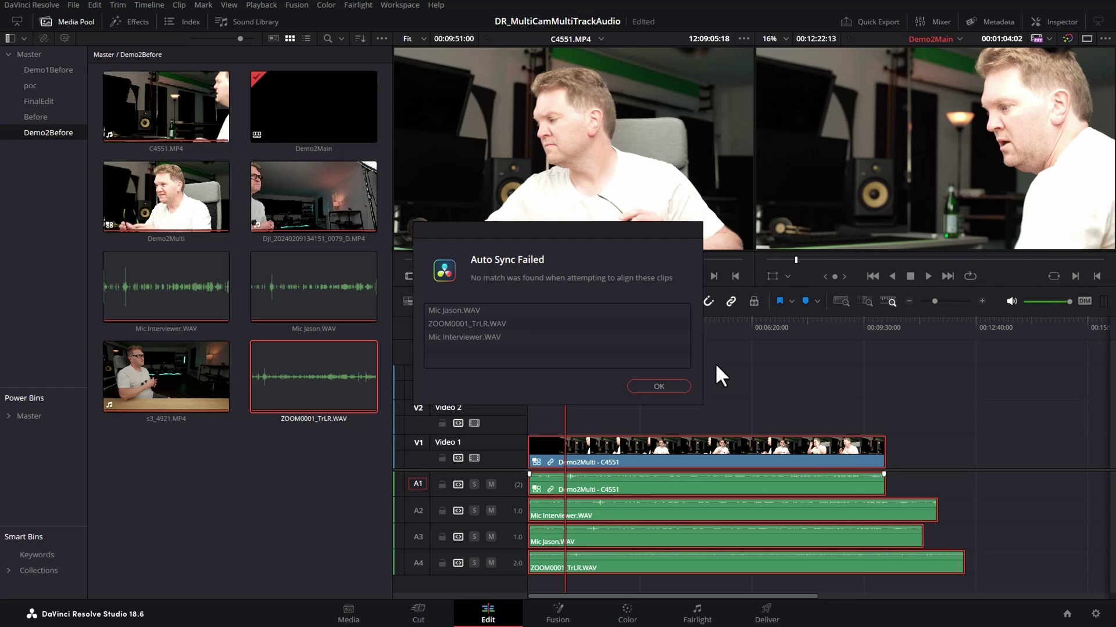
click(660, 387)
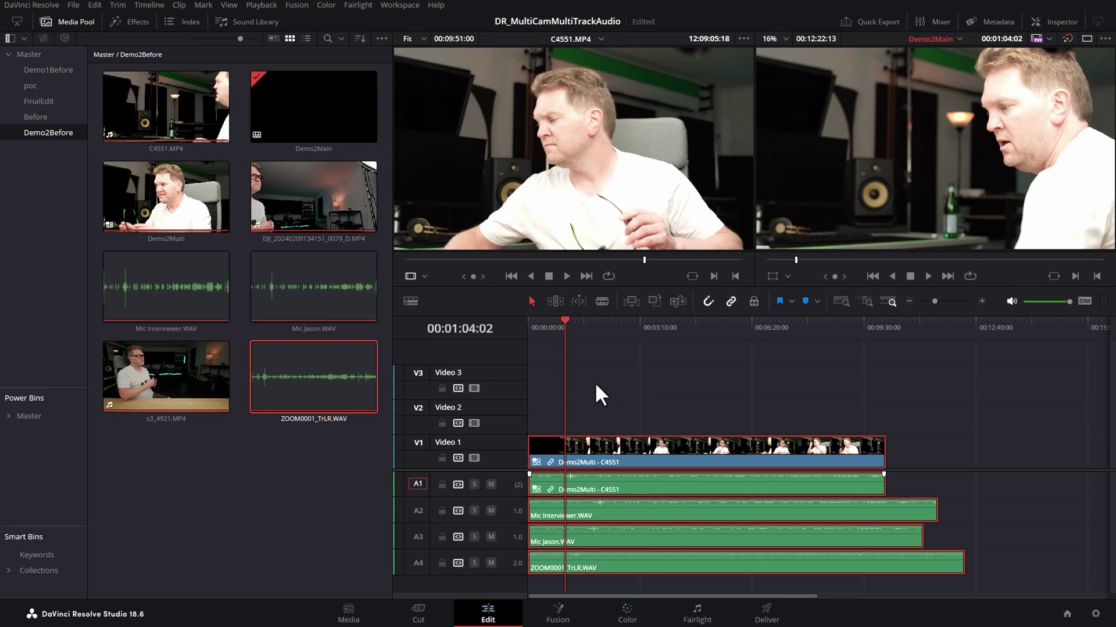
click(75, 22)
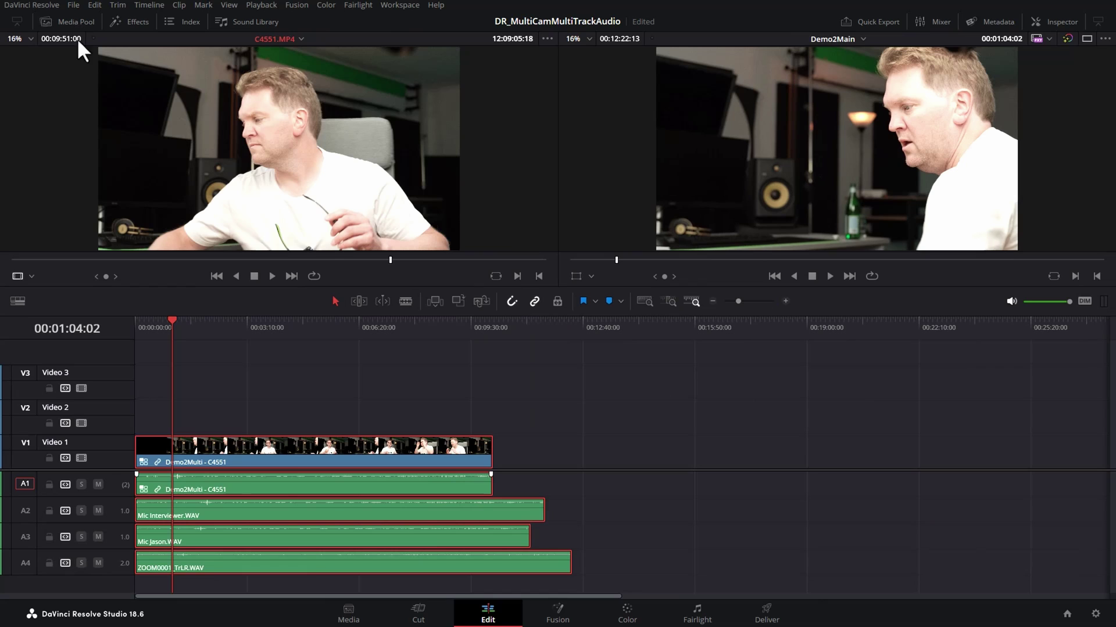
Step: Slide the interviewer and second mic clips into sync with the camera audio
click(157, 327)
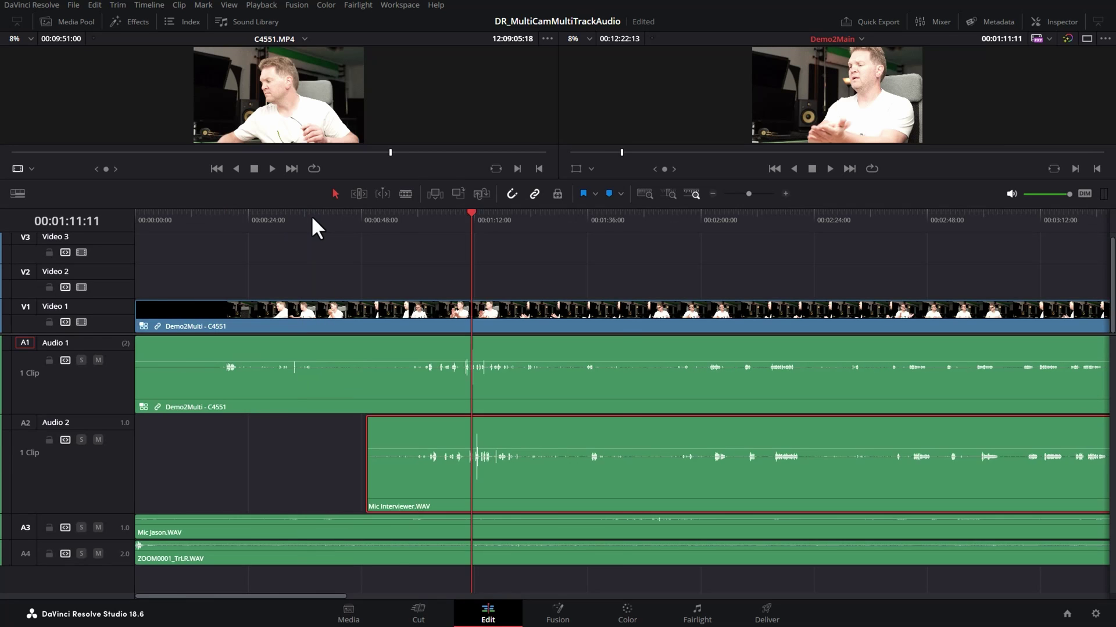
scroll(311, 224, up, 2)
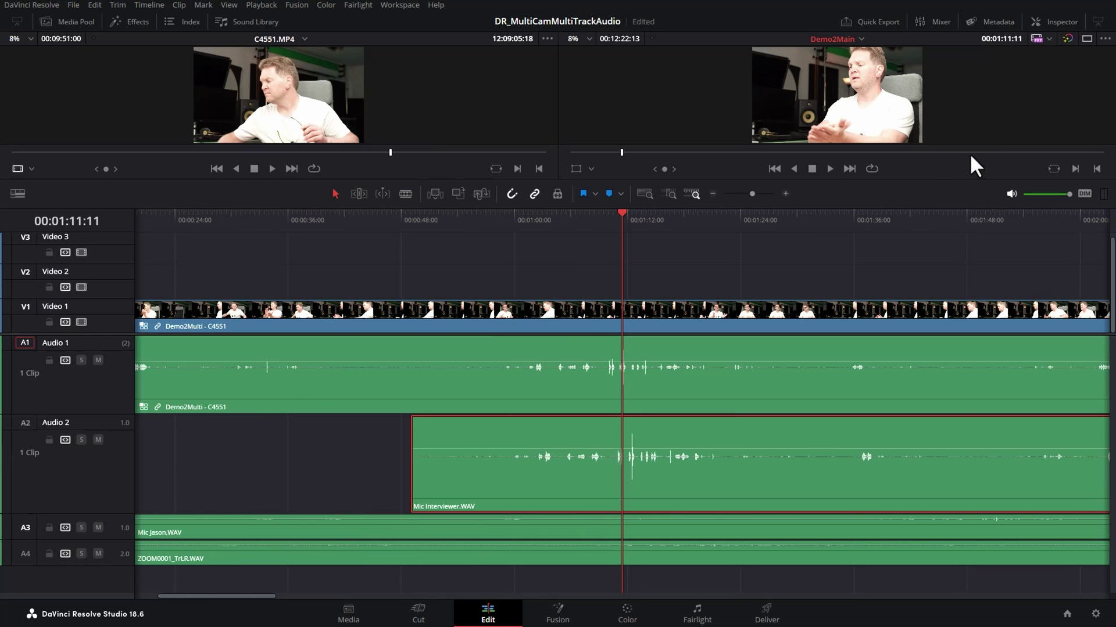
drag(616, 218, 621, 216)
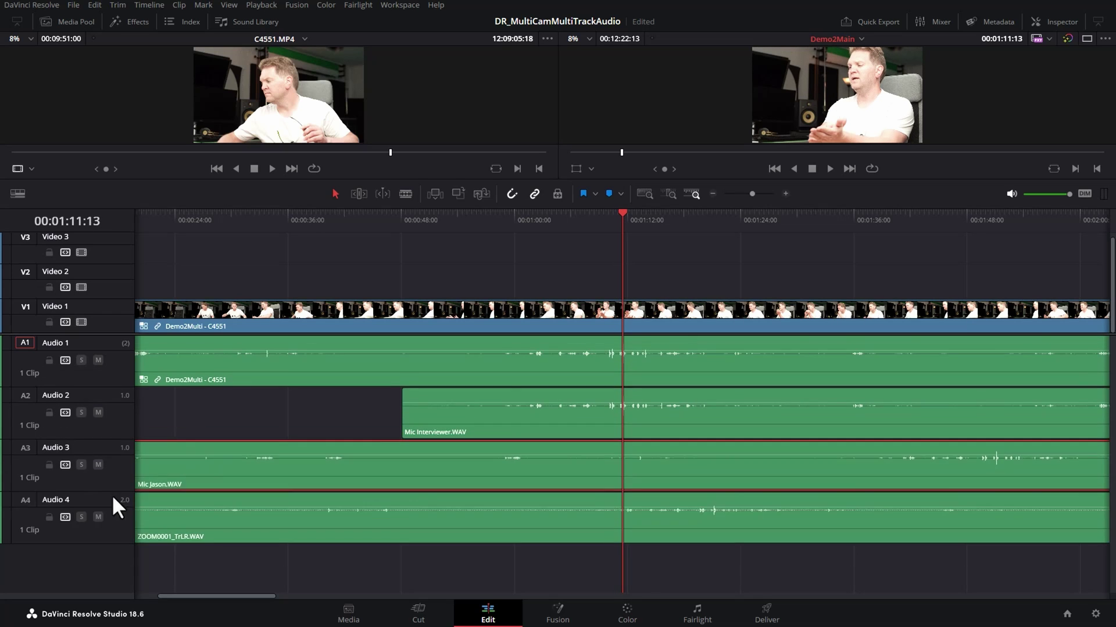
drag(349, 566, 351, 568)
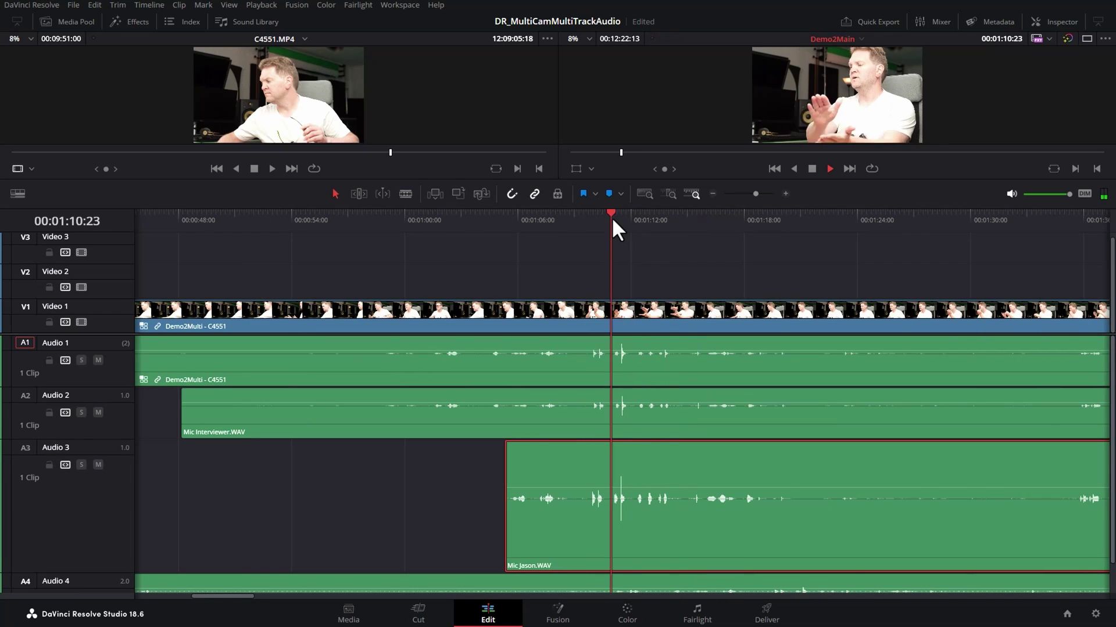
drag(596, 568, 692, 569)
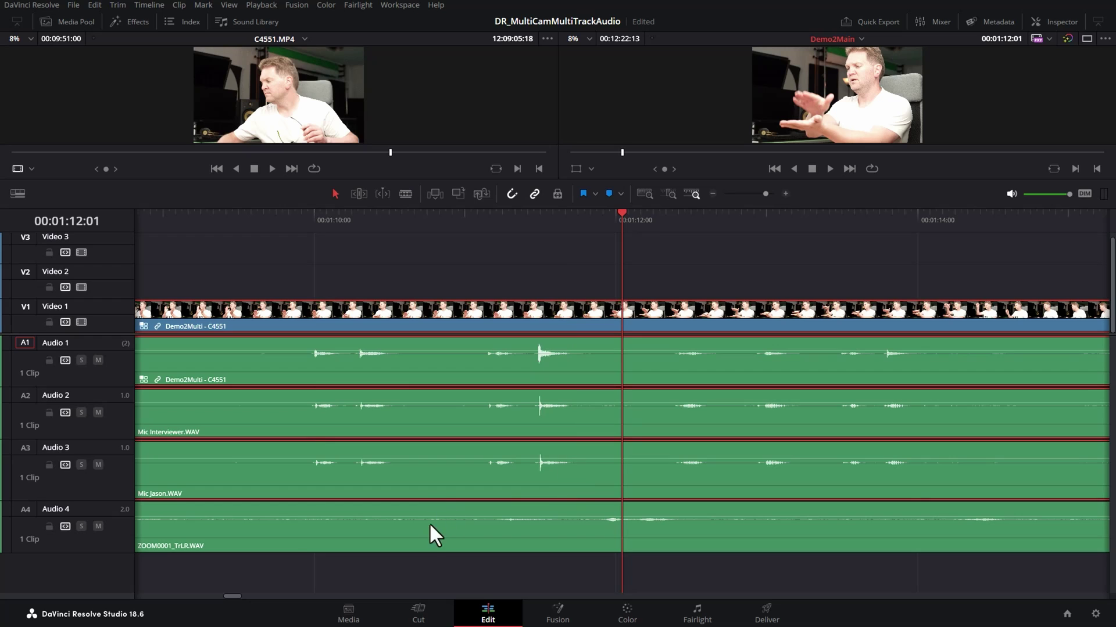
Step: Mute track A1's camera audio and raise the interviewer mic volume about 3.85 dB
click(305, 535)
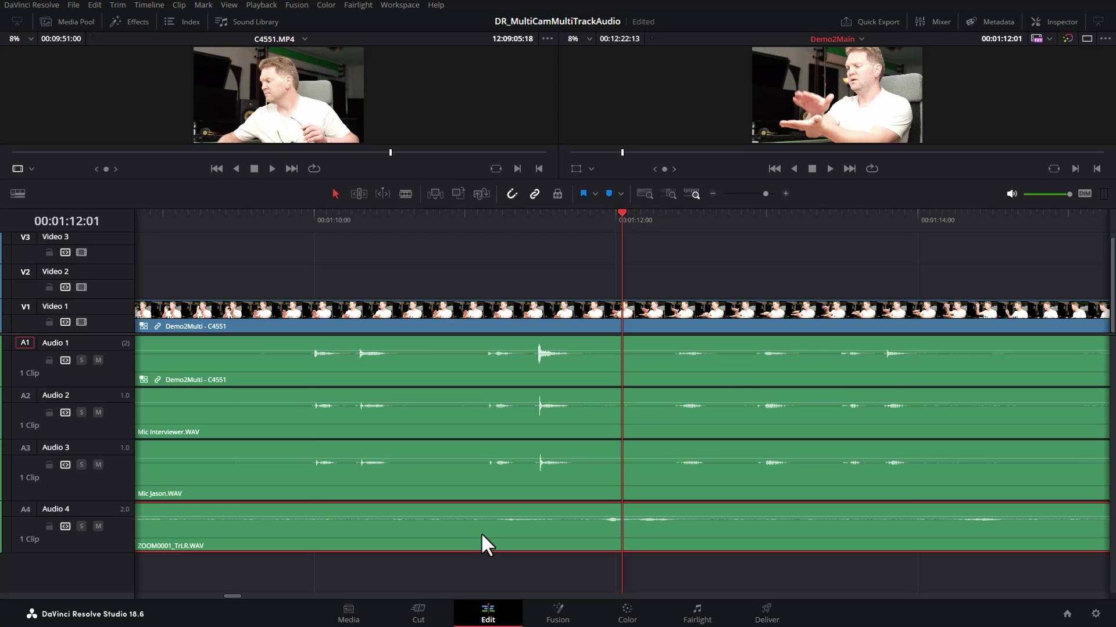
key(shift+z)
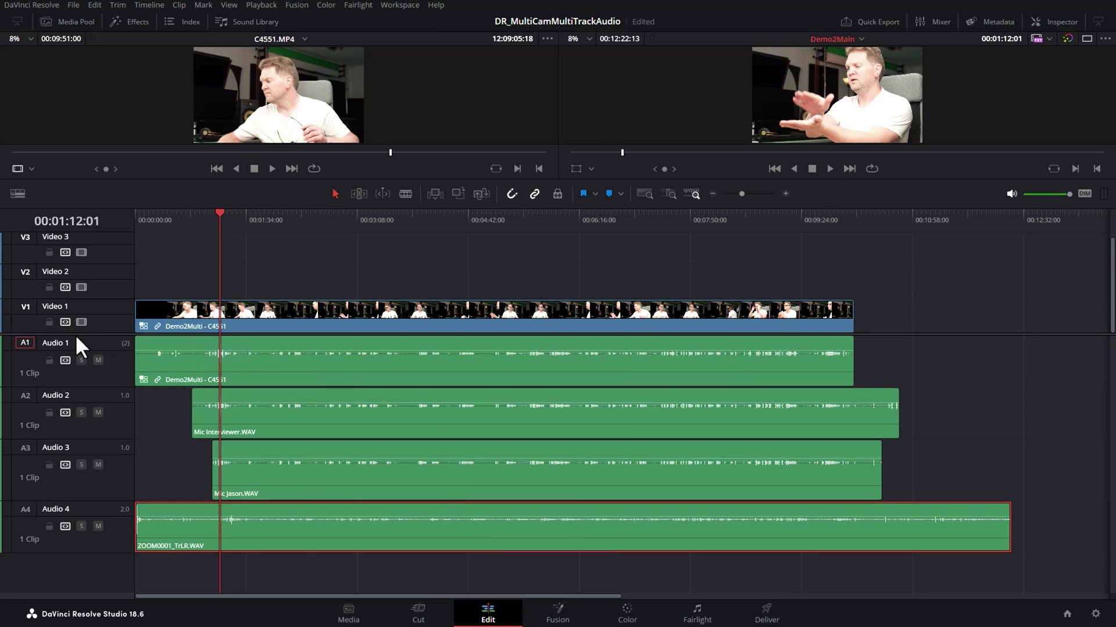
click(98, 360)
click(183, 311)
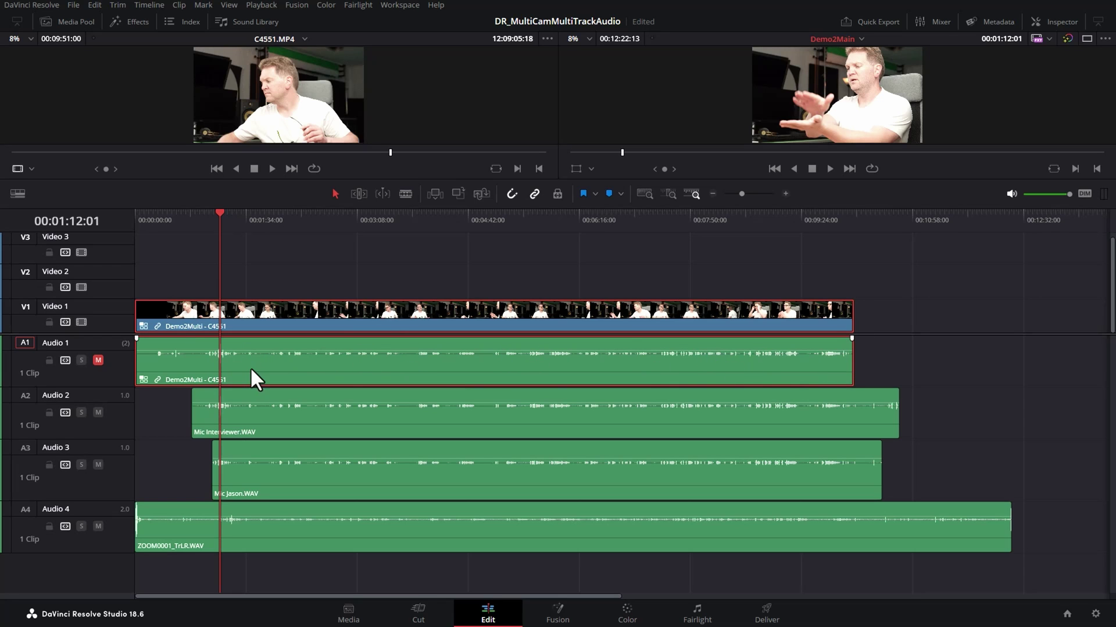
drag(159, 409, 608, 558)
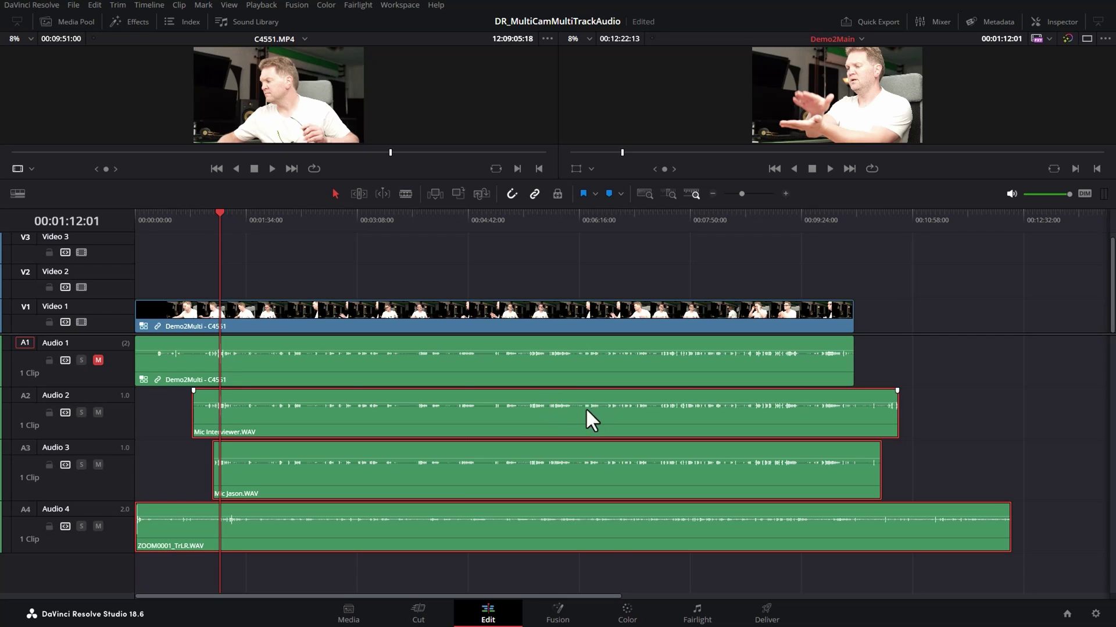
drag(523, 402, 518, 473)
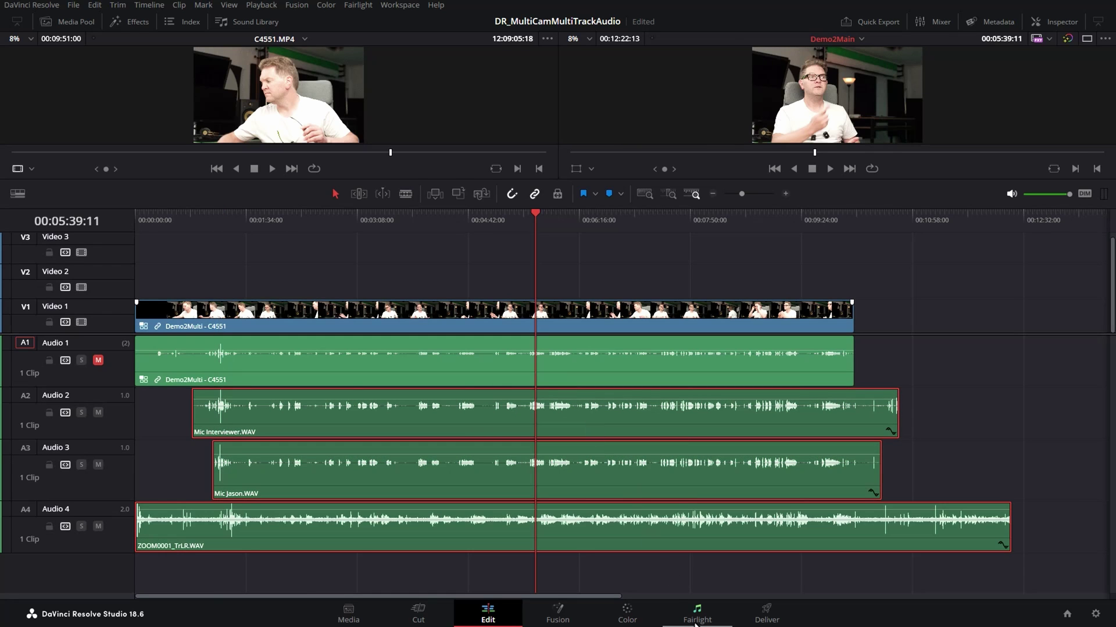
Step: Switch to the Fairlight page and widen the mixer to show all tracks
click(697, 614)
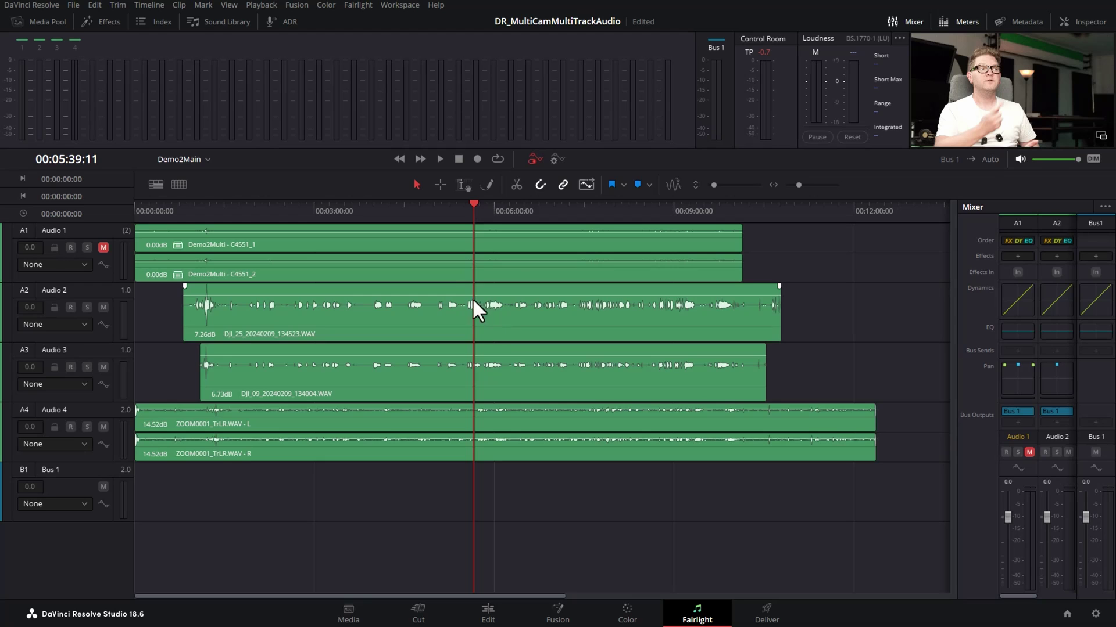
drag(468, 306, 500, 306)
drag(957, 398, 508, 403)
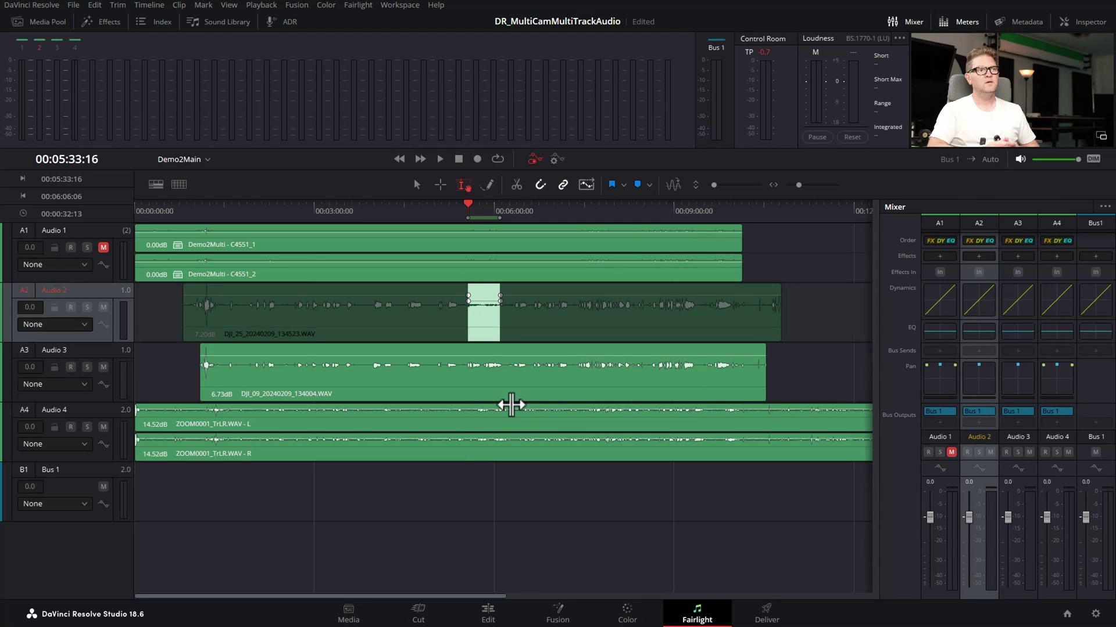
Step: Open Audio 1's dynamics and Audio 2's equalizer and pan windows in the mixer
click(940, 306)
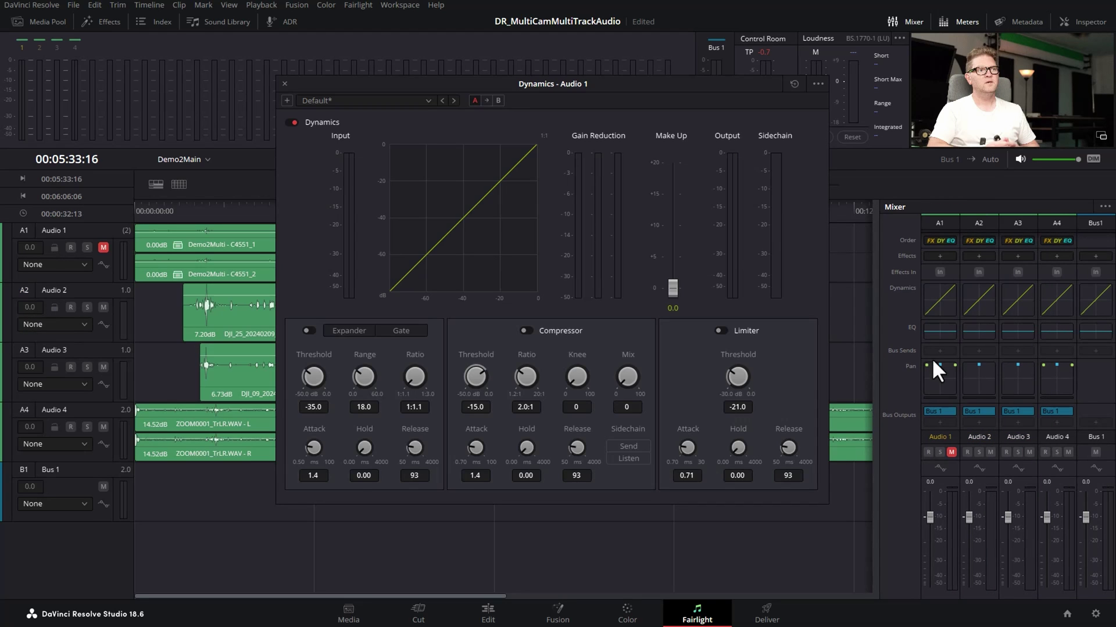
click(940, 330)
click(978, 378)
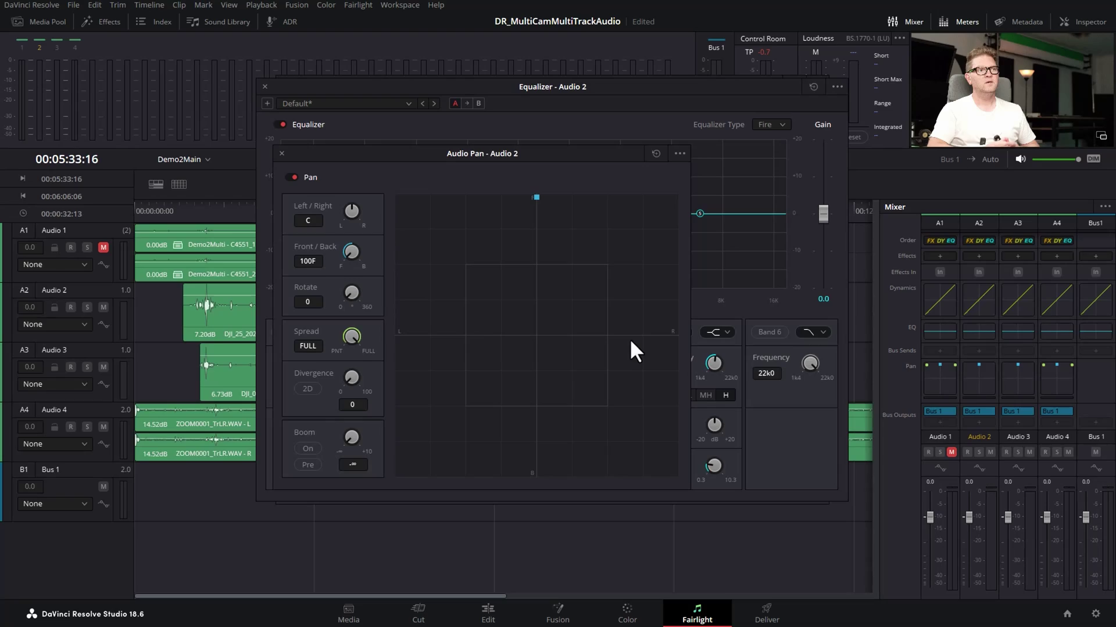